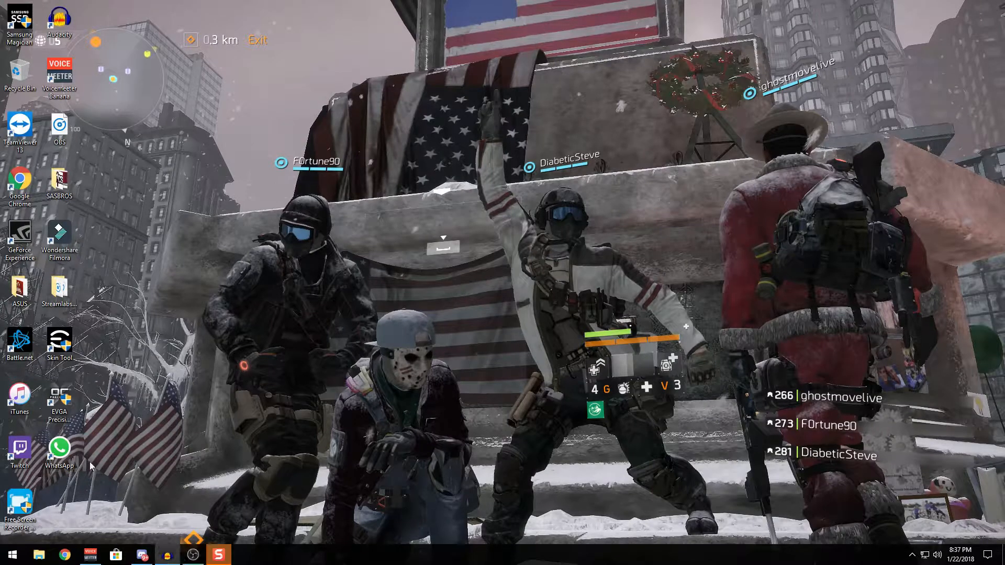
Switch to OBS and add a new scene with the suggested name Scene 2.
{"action": "left_click", "coordinate": [193, 555]}
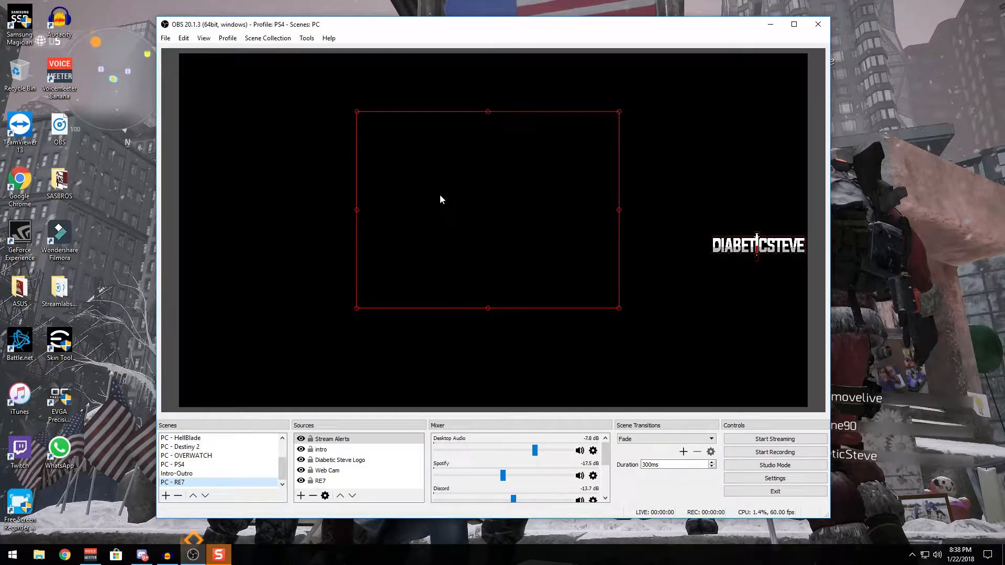
{"action": "left_click_drag", "start_coordinate": [455, 29], "coordinate": [436, 22]}
{"action": "scroll", "coordinate": [203, 455], "scroll_direction": "up", "scroll_amount": 3}
{"action": "scroll", "coordinate": [203, 461], "scroll_direction": "down", "scroll_amount": 3}
{"action": "scroll", "coordinate": [202, 475], "scroll_direction": "up", "scroll_amount": 2}
{"action": "scroll", "coordinate": [202, 474], "scroll_direction": "down", "scroll_amount": 2}
{"action": "scroll", "coordinate": [194, 460], "scroll_direction": "up", "scroll_amount": 2}
{"action": "scroll", "coordinate": [183, 441], "scroll_direction": "down", "scroll_amount": 2}
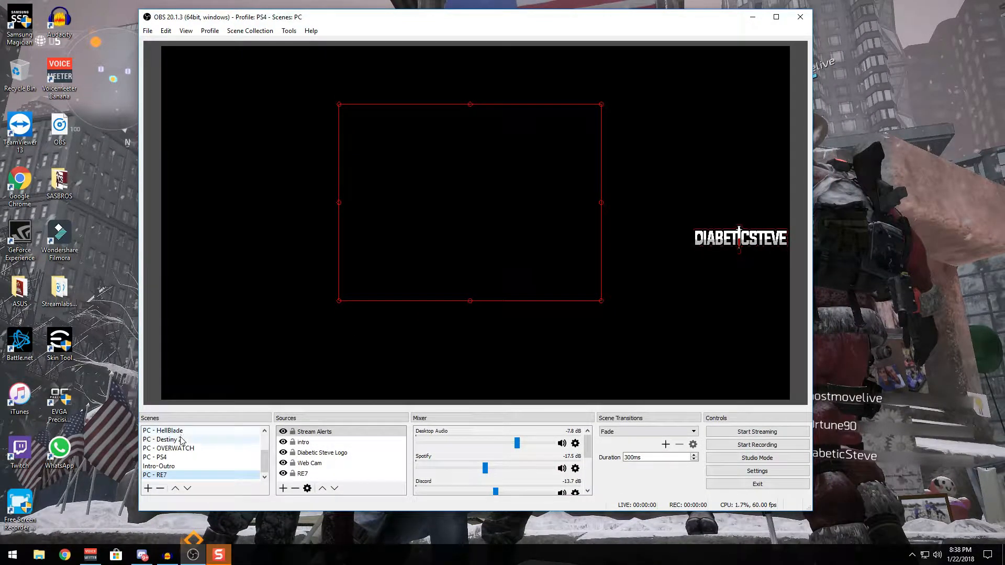
{"action": "left_click", "coordinate": [147, 488]}
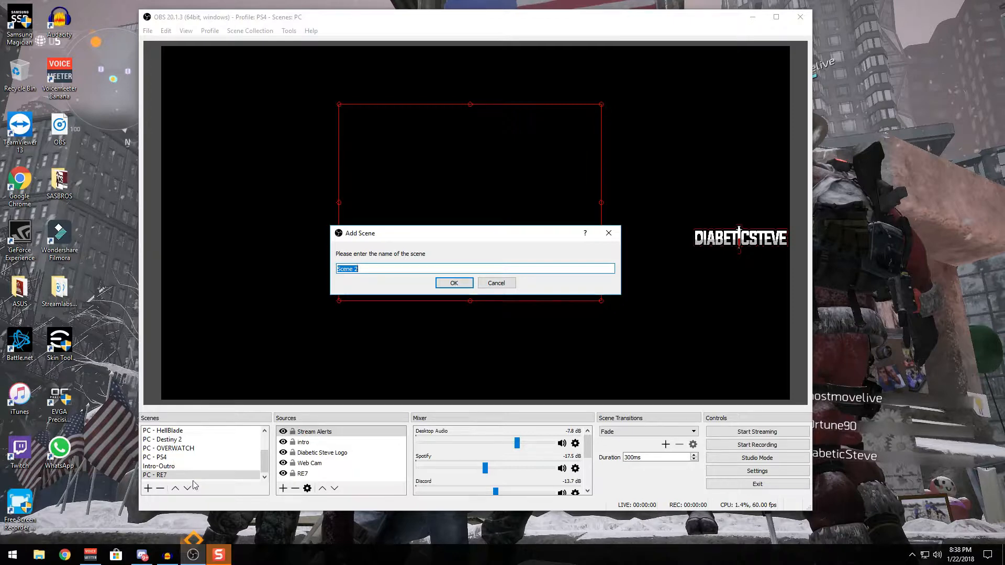
{"action": "left_click", "coordinate": [451, 284]}
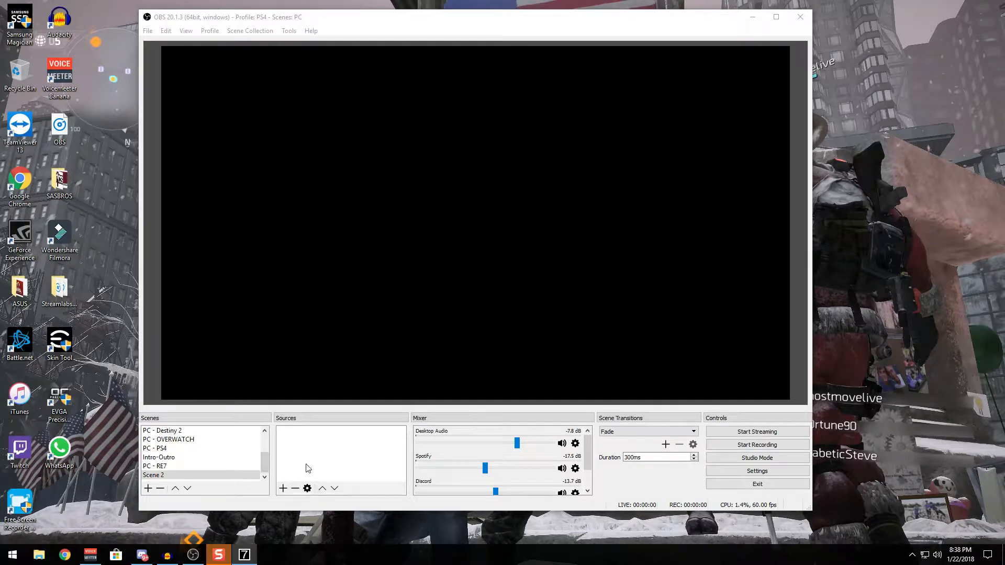
Add a new Game Capture source named Forza7 to Scene 2.
{"action": "left_click", "coordinate": [291, 453]}
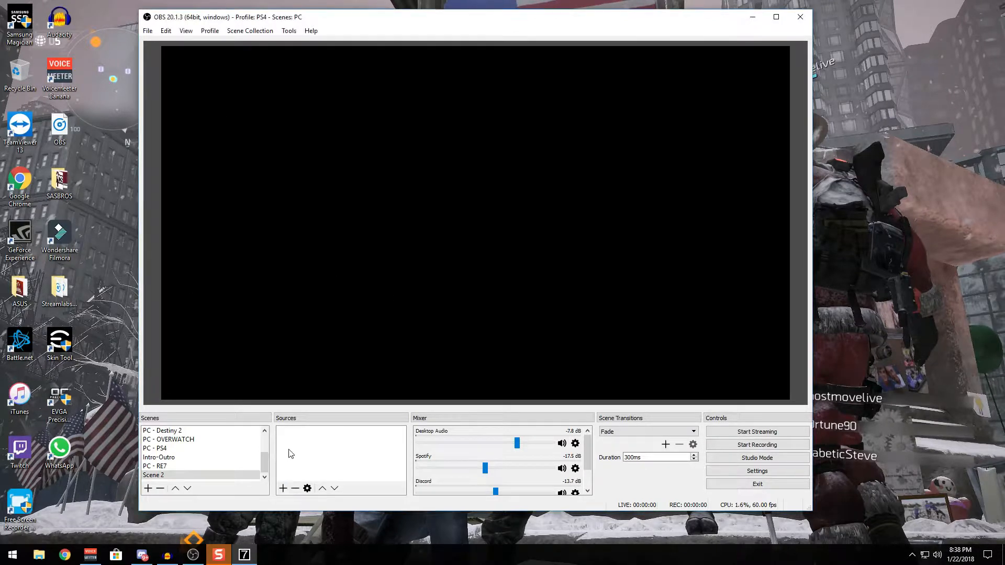
{"action": "left_click", "coordinate": [282, 488]}
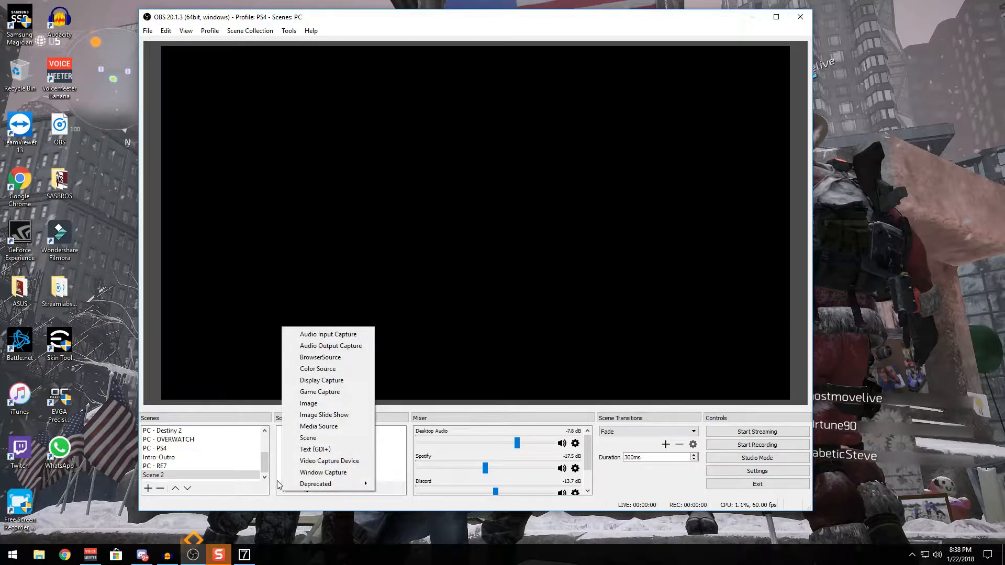
{"action": "left_click", "coordinate": [351, 391]}
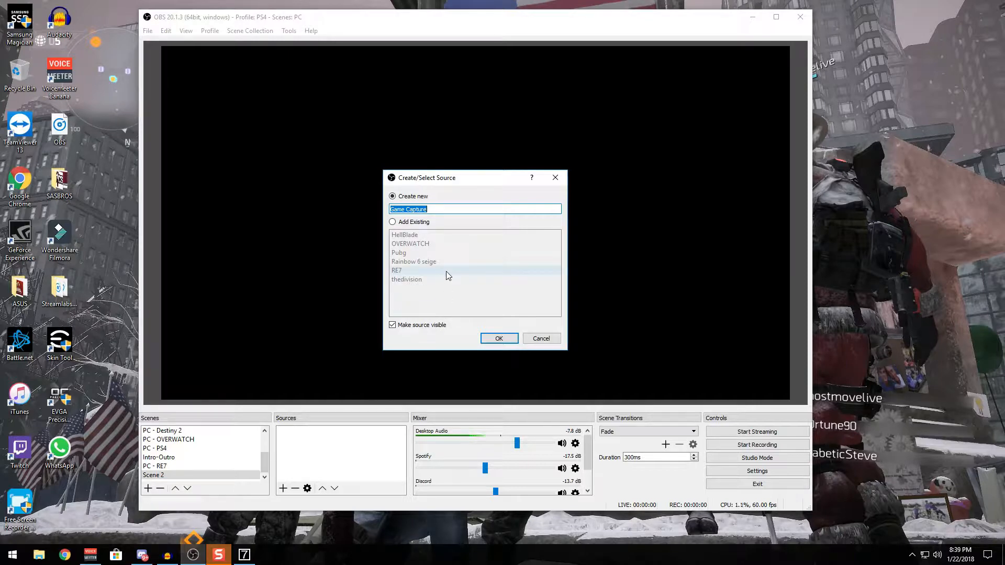
{"action": "type", "text": "Forza7"}
{"action": "key", "text": "Return"}
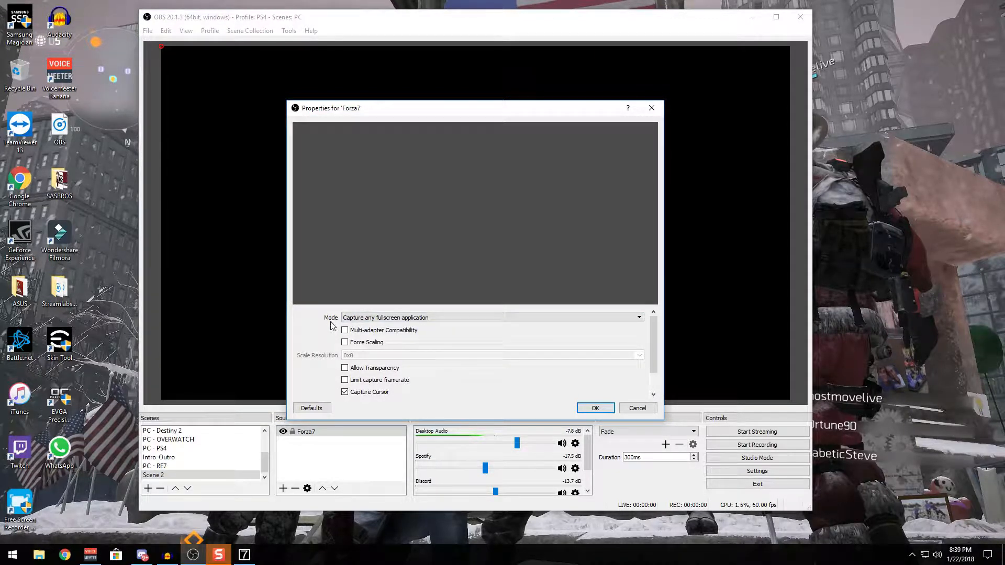
Set the Forza7 source to capture a specific window, choosing [forzamotorsport7.exe]: Forza Motorsport 7.
{"action": "left_click", "coordinate": [363, 317]}
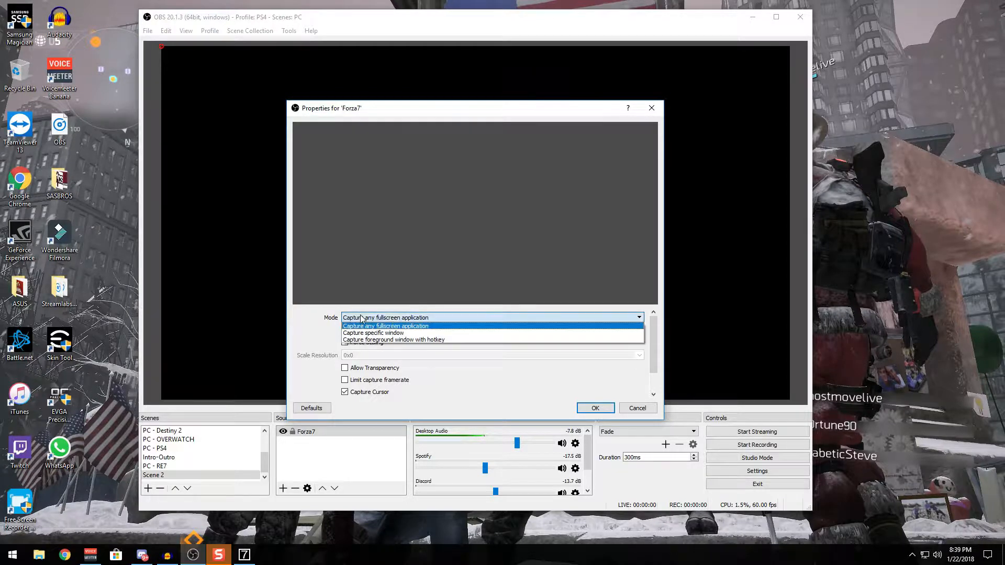
{"action": "left_click", "coordinate": [432, 332]}
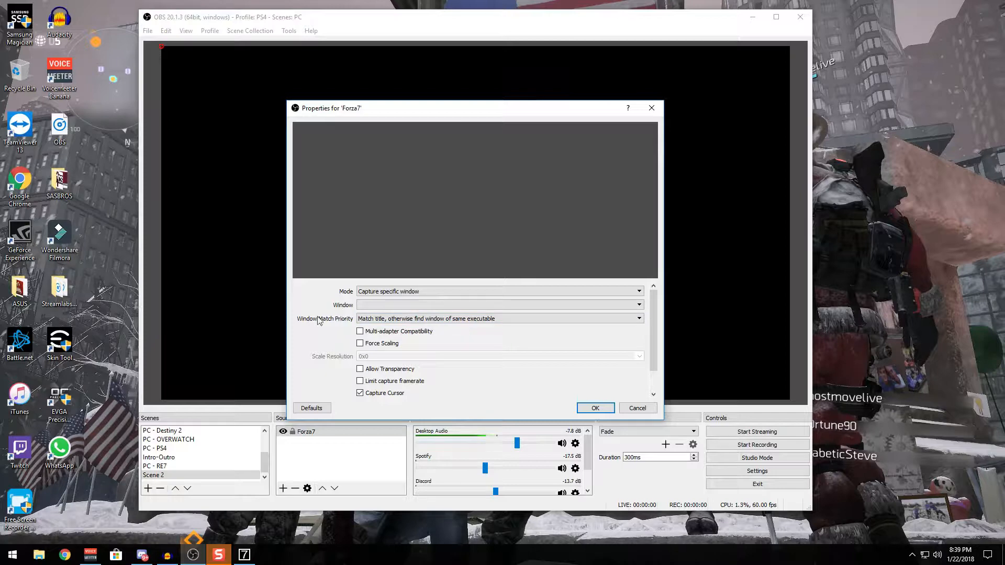
{"action": "left_click", "coordinate": [395, 305]}
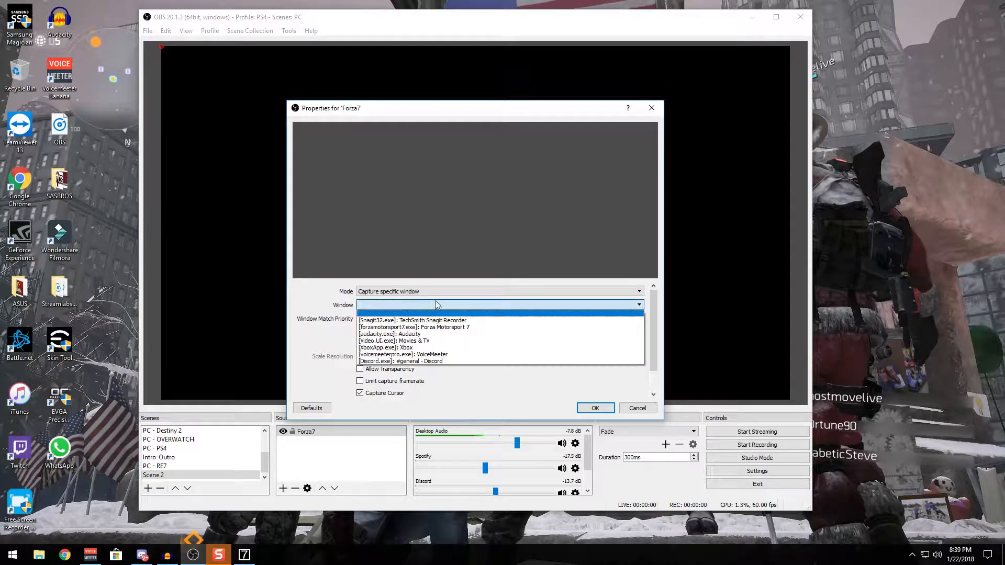
{"action": "left_click", "coordinate": [465, 327]}
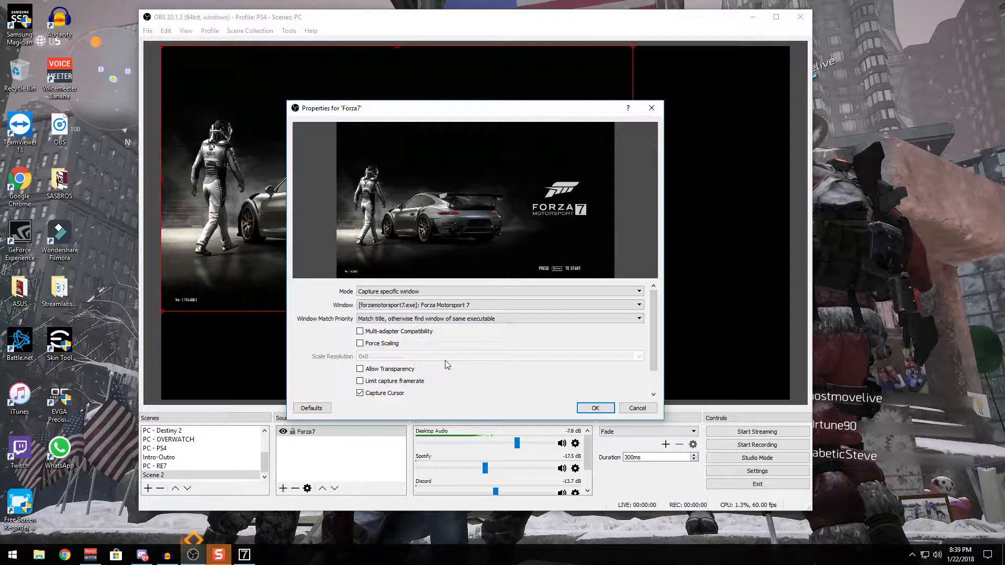
{"action": "left_click", "coordinate": [586, 409]}
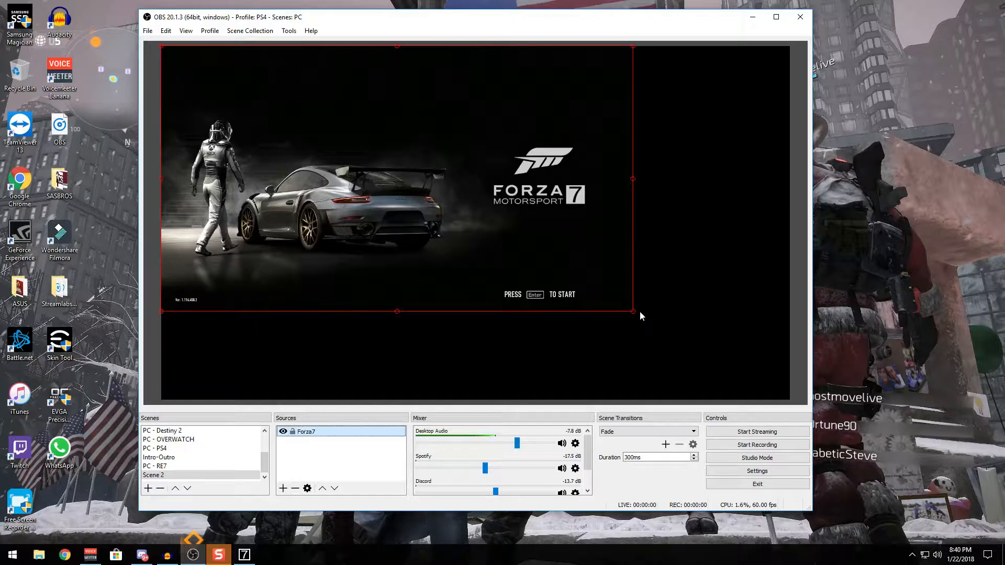
Enlarge the Forza7 capture to fill the whole preview canvas and lock the source in place.
{"action": "left_click_drag", "start_coordinate": [633, 311], "coordinate": [789, 318]}
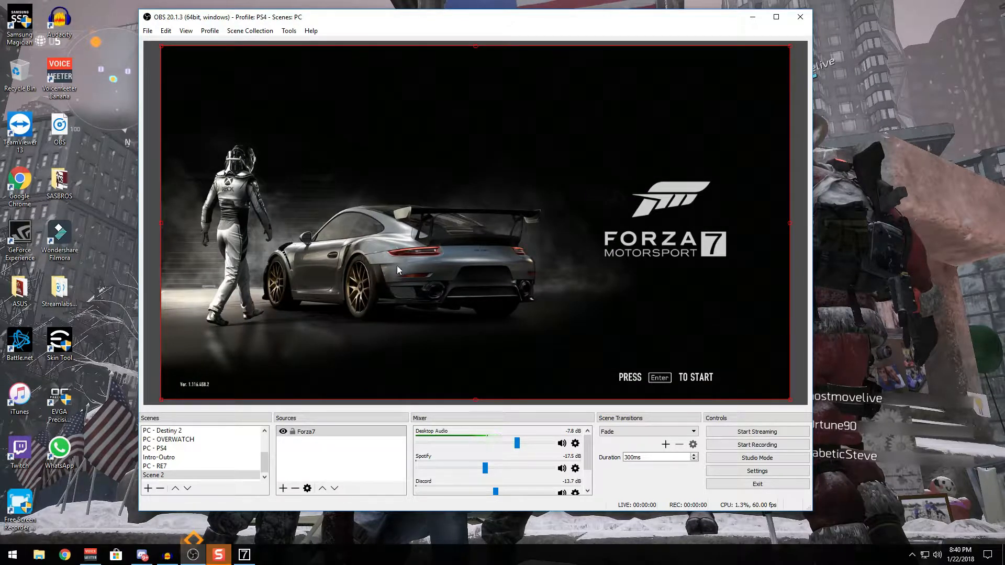
{"action": "left_click", "coordinate": [318, 445]}
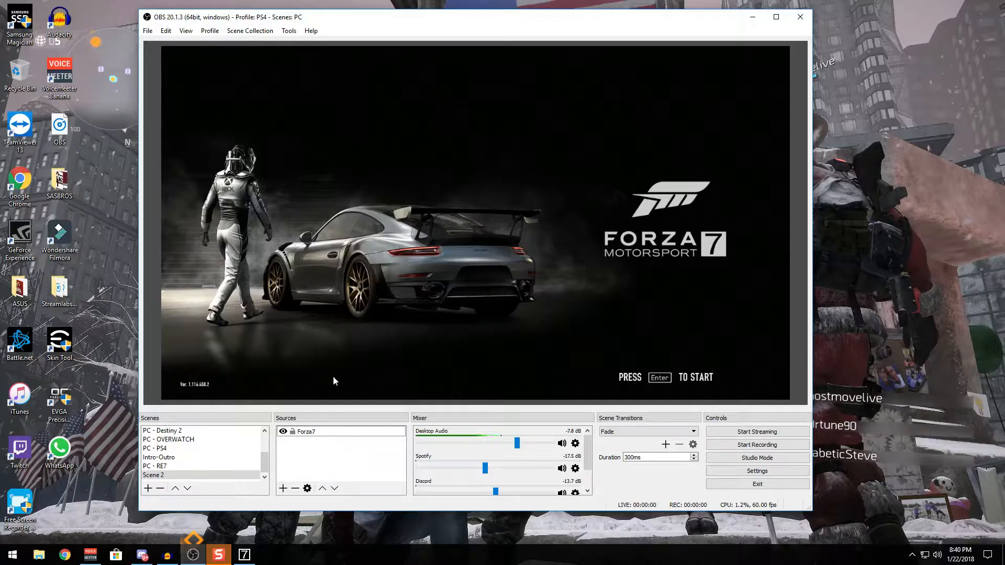
{"action": "left_click_drag", "start_coordinate": [354, 281], "coordinate": [563, 288]}
{"action": "left_click_drag", "start_coordinate": [670, 270], "coordinate": [458, 264]}
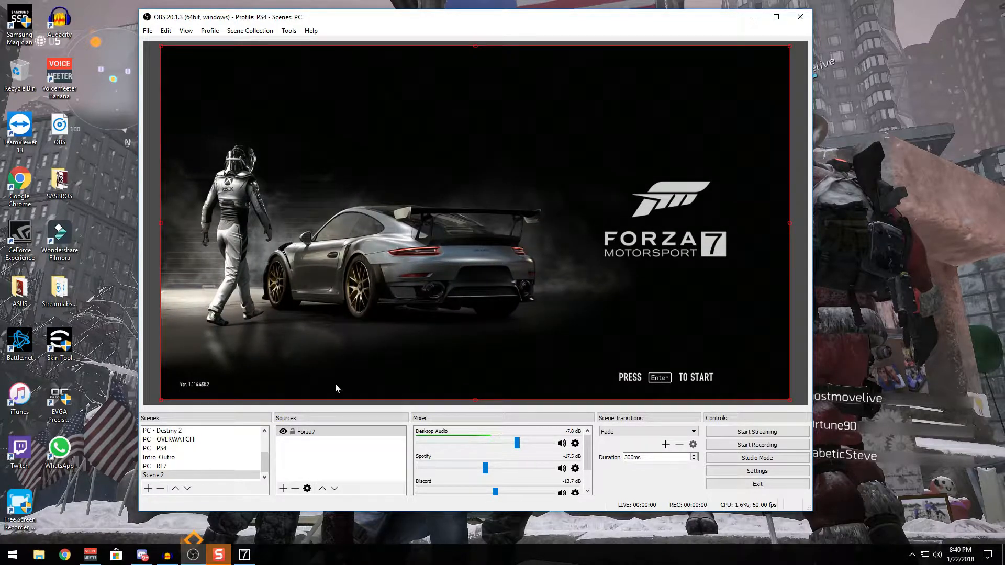
{"action": "left_click", "coordinate": [304, 433]}
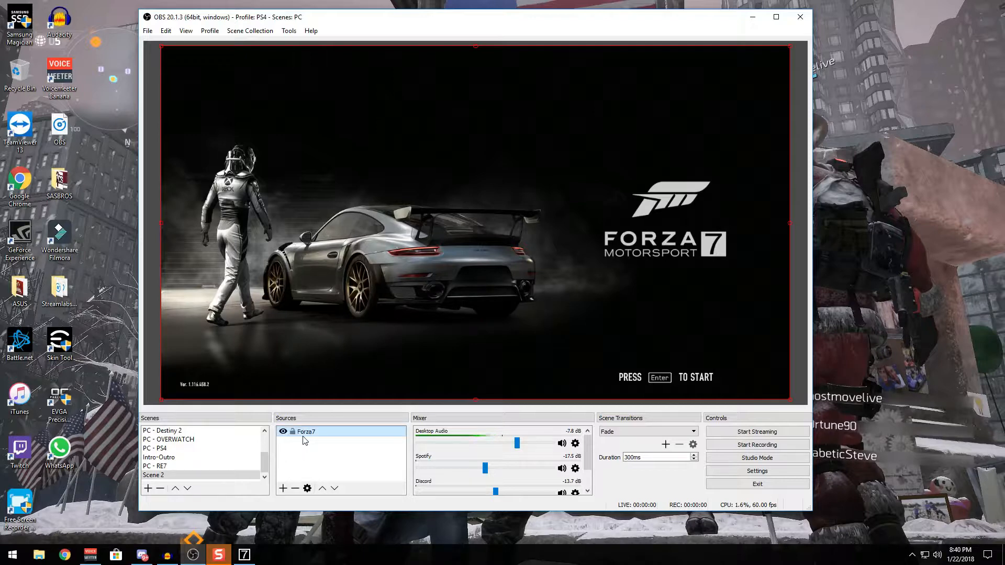
{"action": "left_click", "coordinate": [293, 431]}
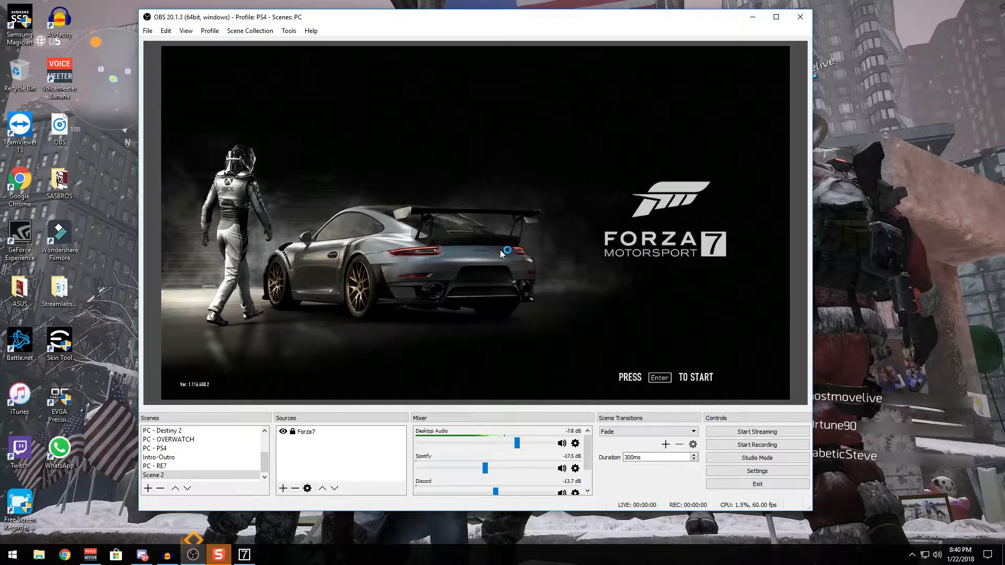
Add a new Image source named logo to the scene.
{"action": "left_click", "coordinate": [284, 488]}
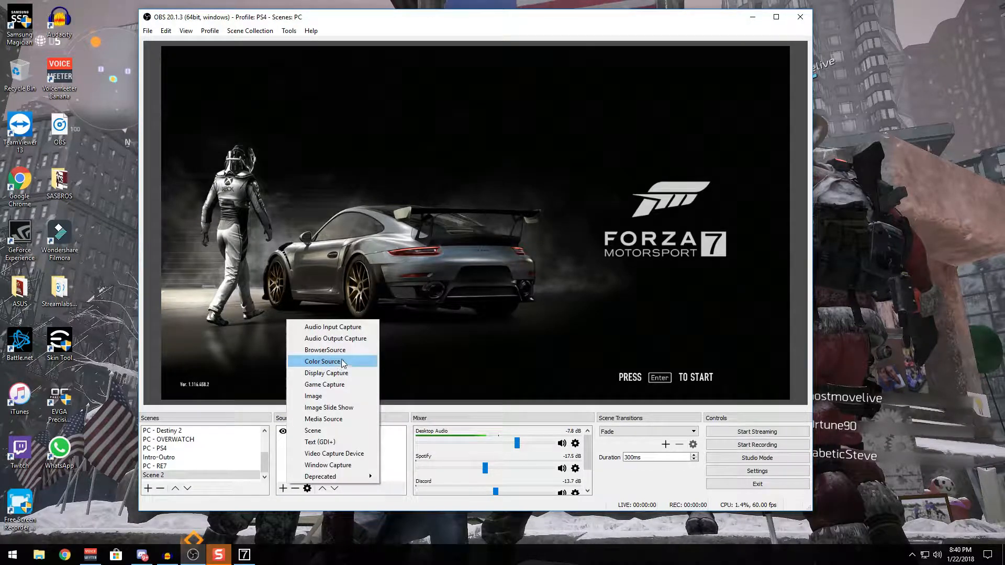
{"action": "left_click", "coordinate": [348, 397]}
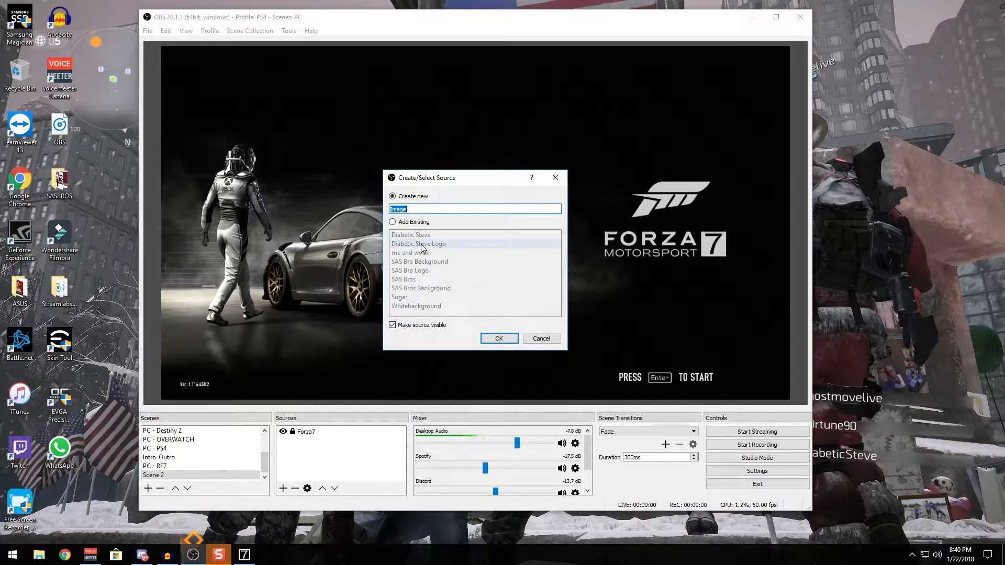
{"action": "type", "text": "lgog"}
{"action": "key", "text": "BackSpace"}
{"action": "key", "text": "BackSpace"}
{"action": "type", "text": "ogo"}
{"action": "key", "text": "Return"}
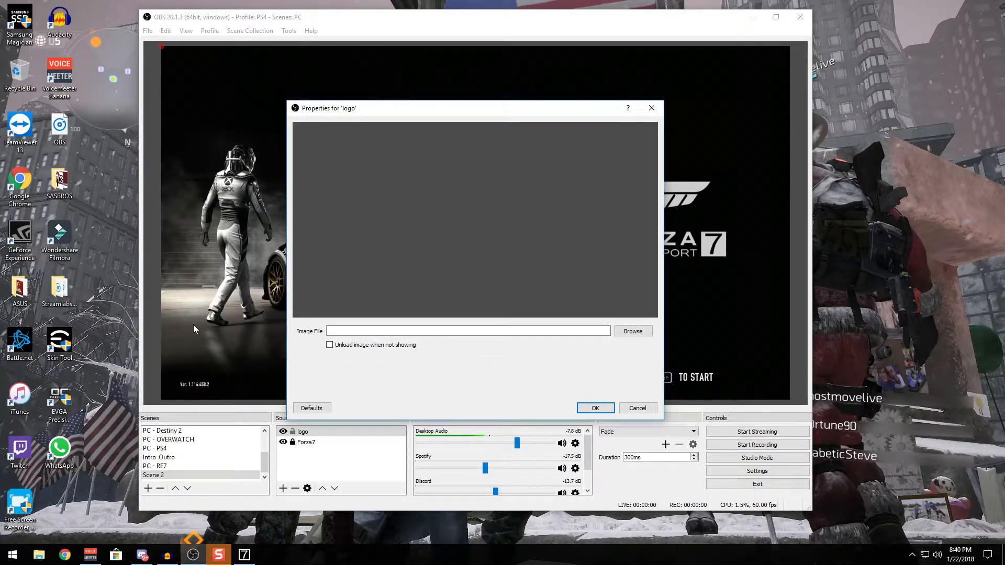
Load Hypetext.png from the SASBROS folder on the Desktop as the logo source's image.
{"action": "left_click", "coordinate": [624, 336]}
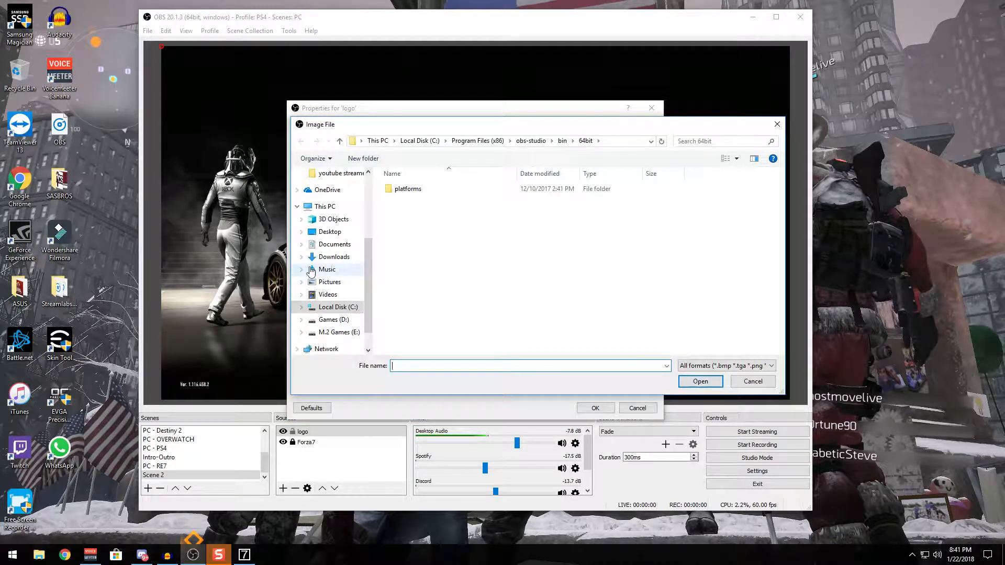
{"action": "left_click", "coordinate": [338, 235]}
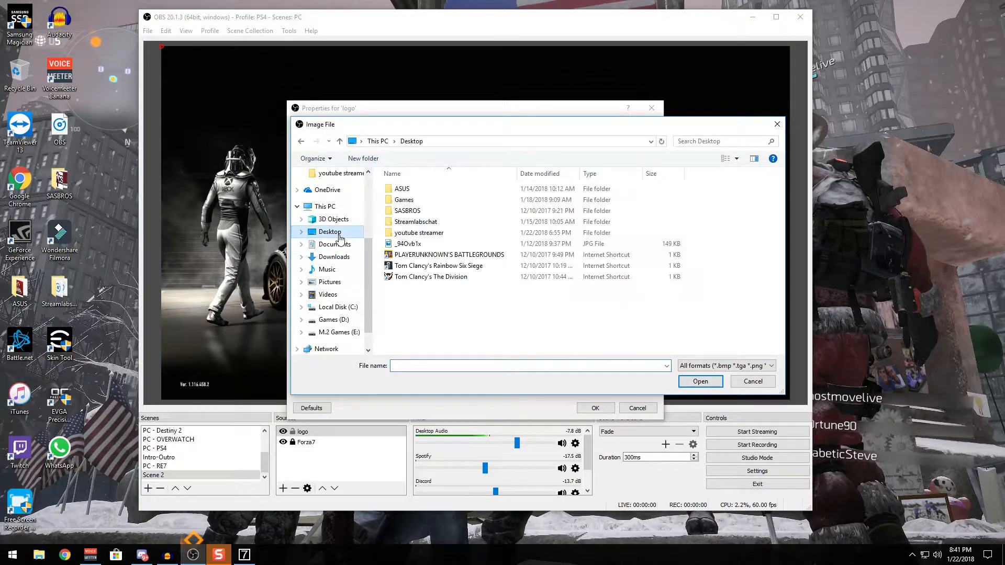
{"action": "double_click", "coordinate": [451, 211]}
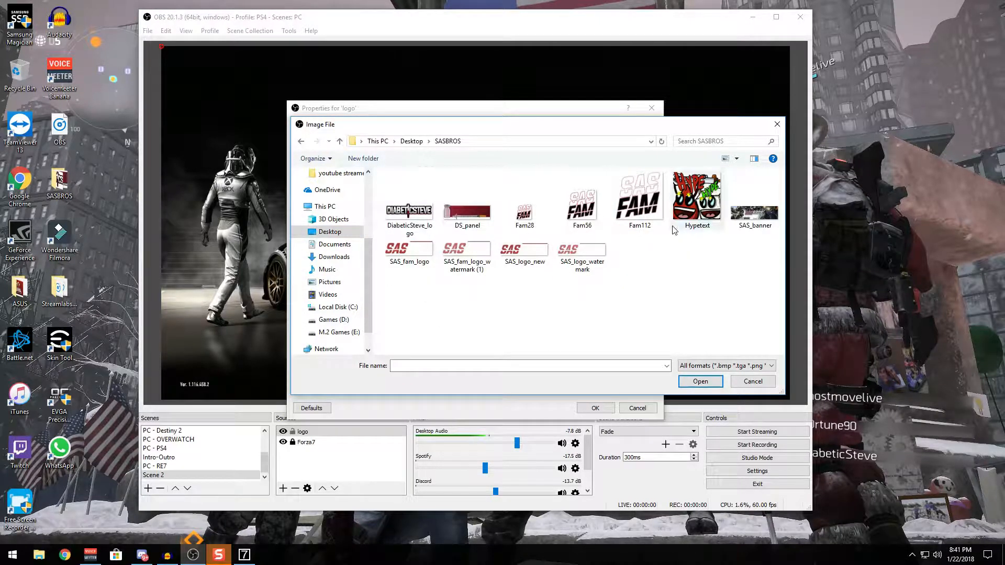
{"action": "left_click", "coordinate": [679, 208]}
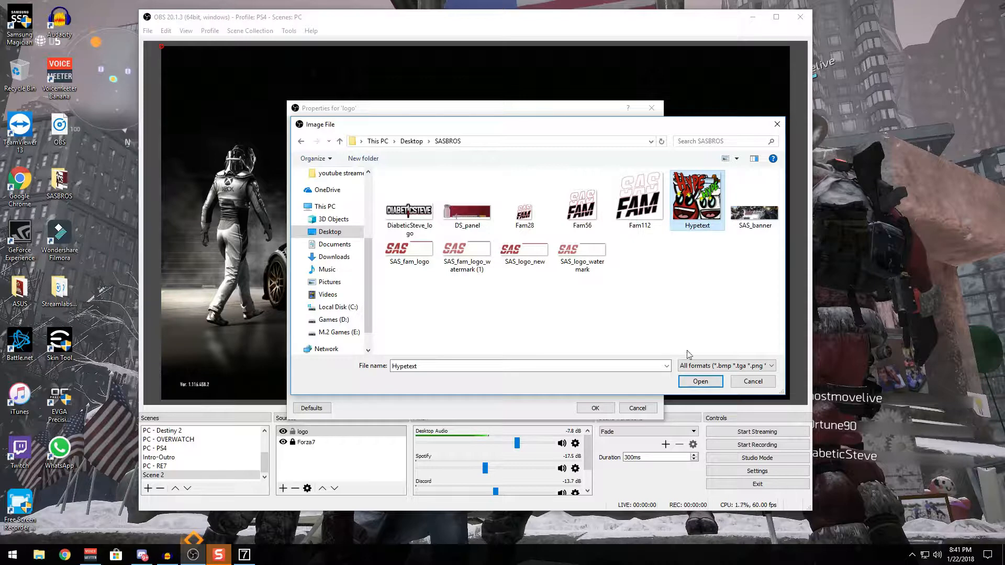
{"action": "left_click", "coordinate": [698, 381]}
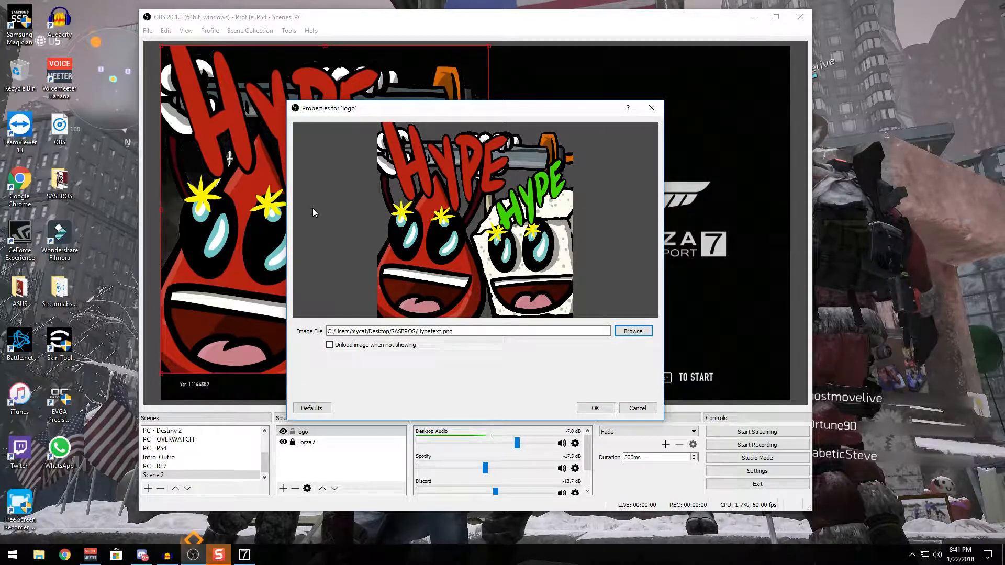
{"action": "left_click", "coordinate": [597, 409]}
Shrink the logo image to a small badge in the upper-right corner of the preview canvas.
{"action": "left_click_drag", "start_coordinate": [487, 372], "coordinate": [745, 79]}
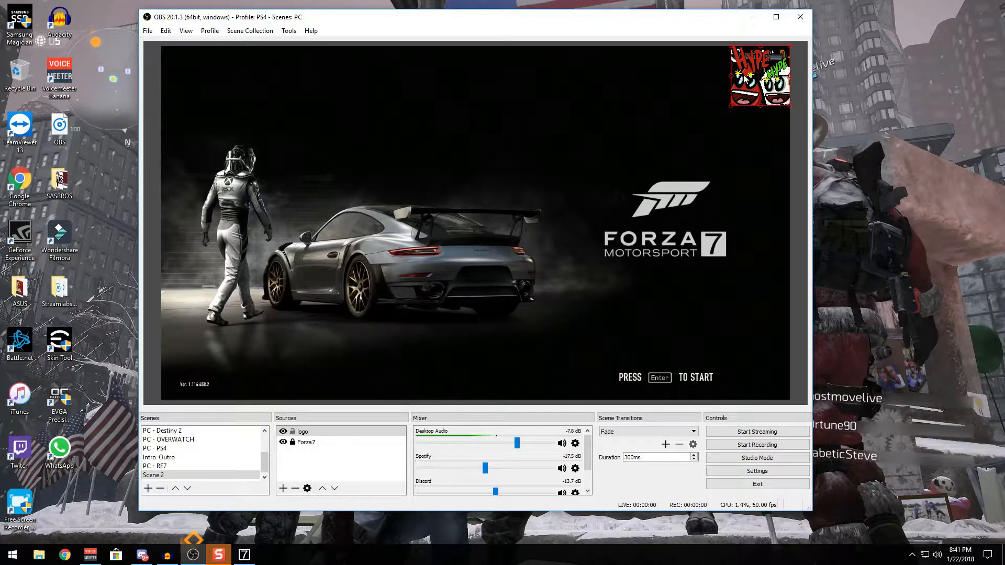
{"action": "left_click", "coordinate": [729, 105]}
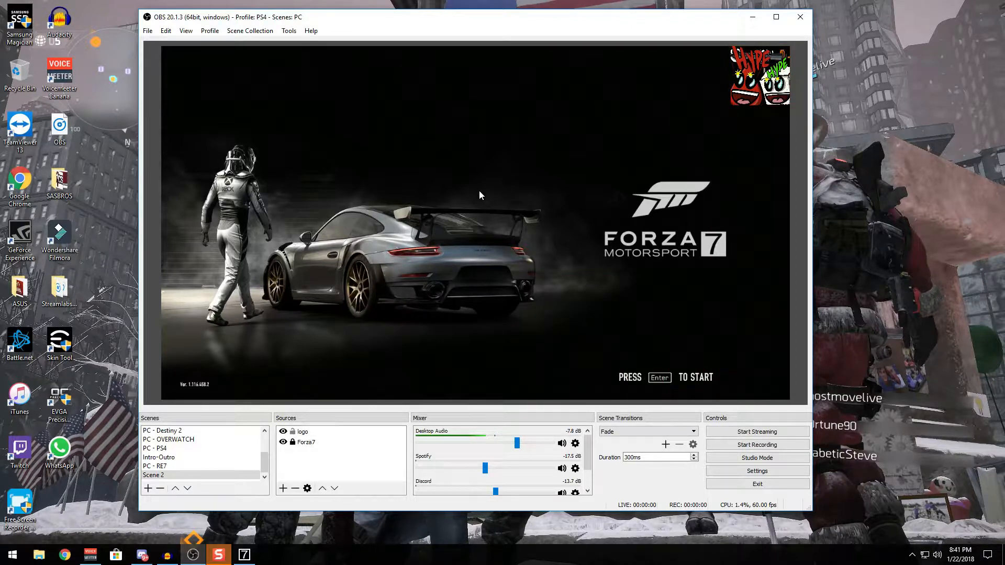
Lock the logo source, and switch its visibility off and back on.
{"action": "left_click", "coordinate": [292, 431]}
{"action": "left_click", "coordinate": [283, 432]}
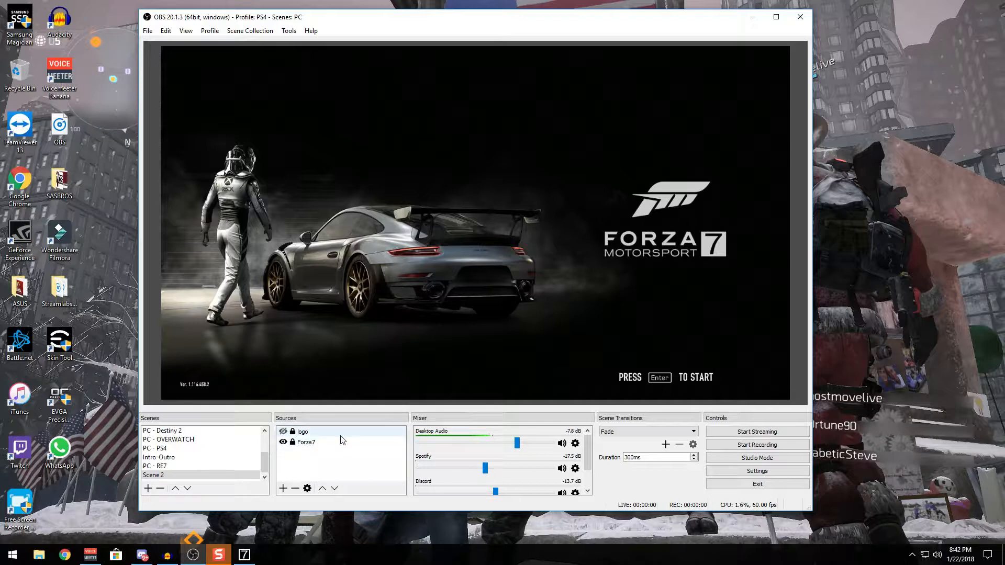
{"action": "left_click", "coordinate": [283, 432]}
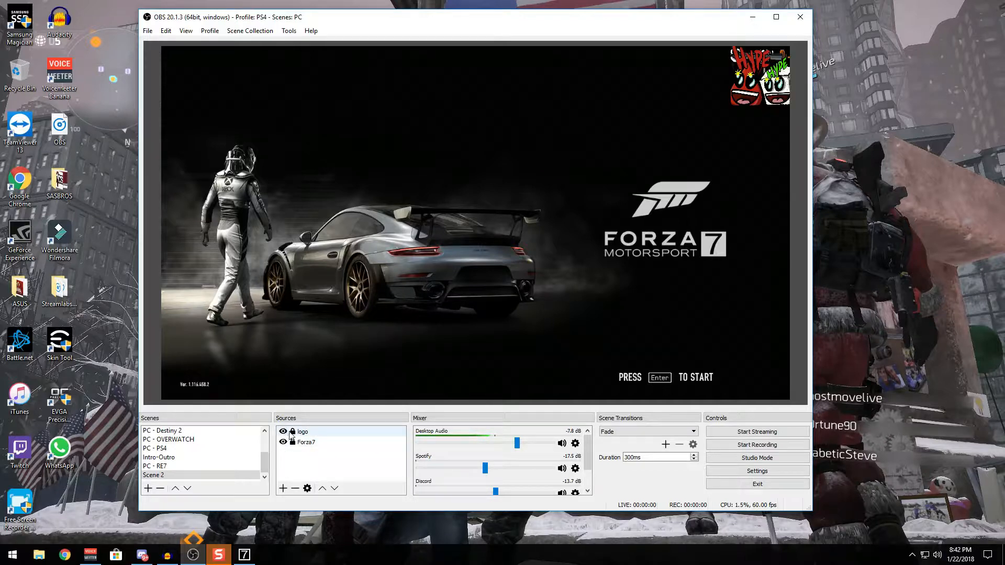
Add the existing FaceCam video capture device as a source in the scene.
{"action": "left_click", "coordinate": [283, 489]}
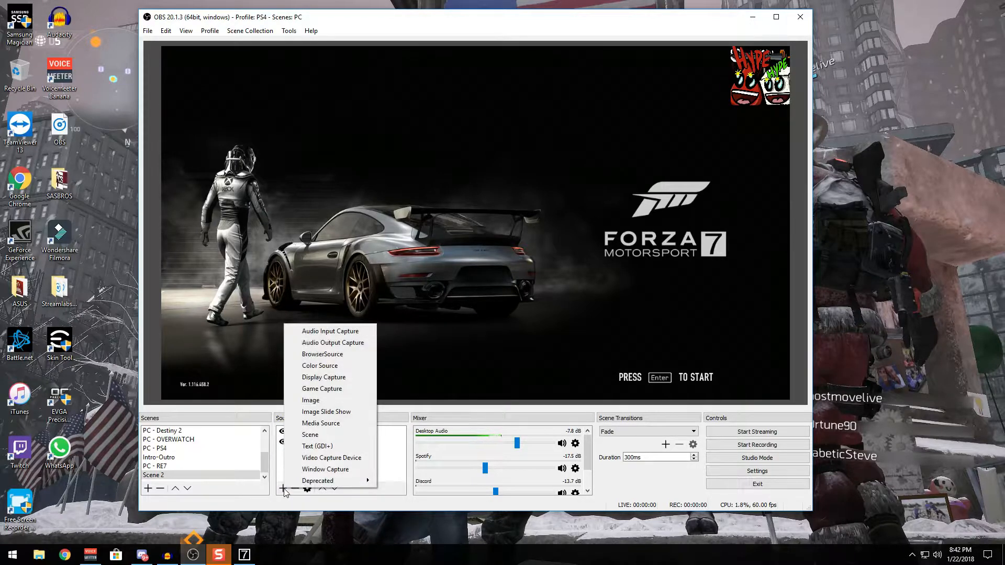
{"action": "left_click", "coordinate": [305, 459]}
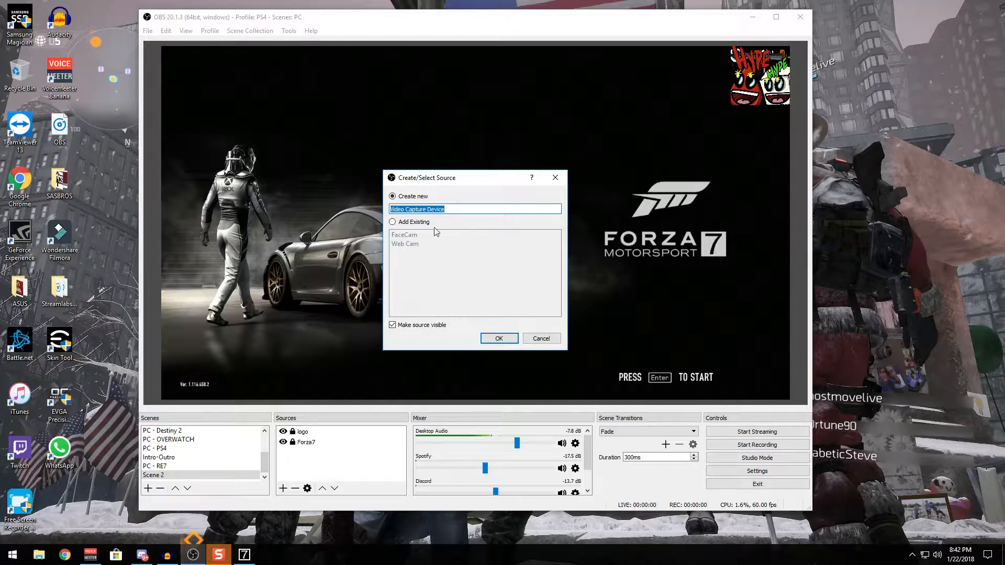
{"action": "type", "text": "gsgs"}
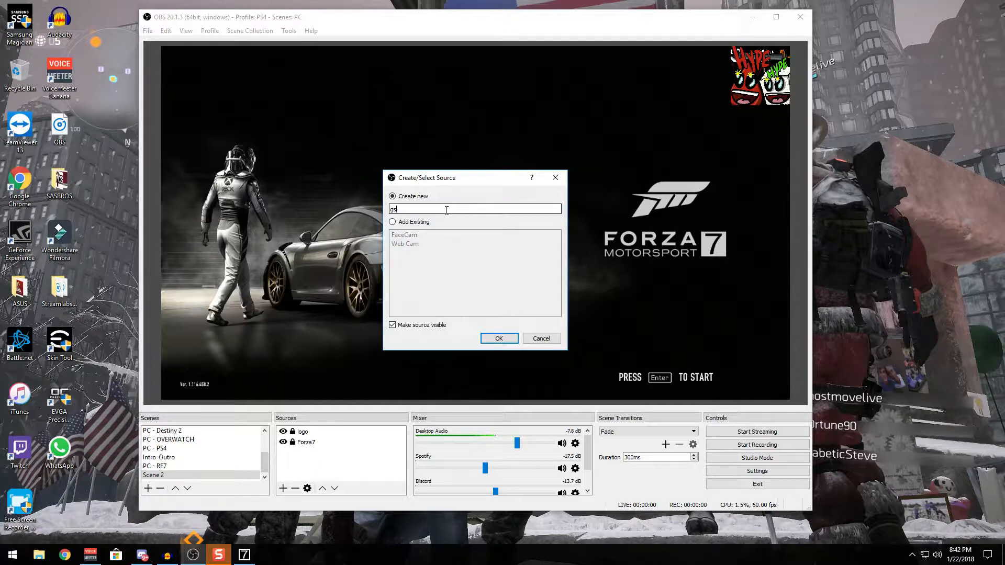
{"action": "left_click", "coordinate": [392, 222]}
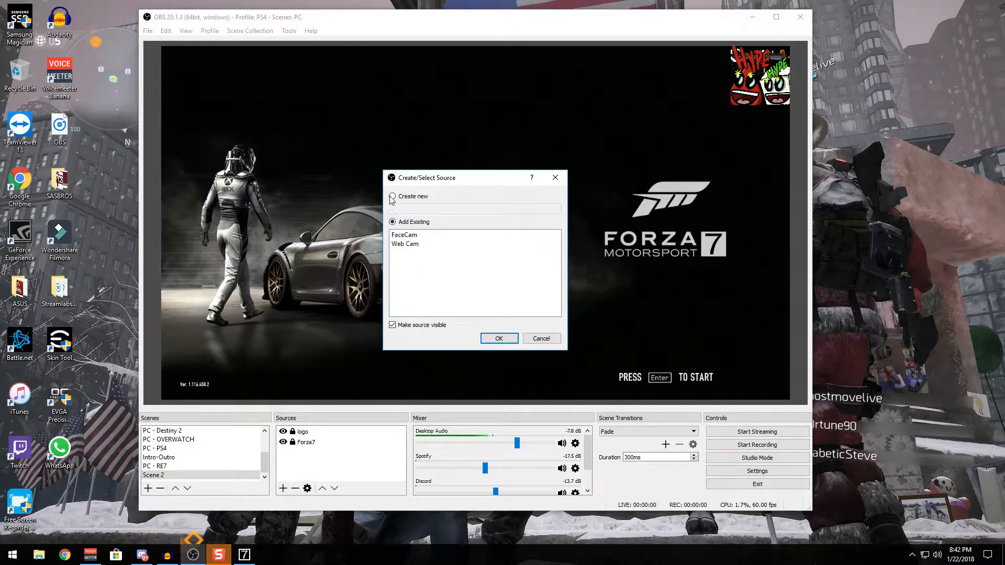
{"action": "left_click", "coordinate": [391, 197]}
{"action": "left_click", "coordinate": [393, 222]}
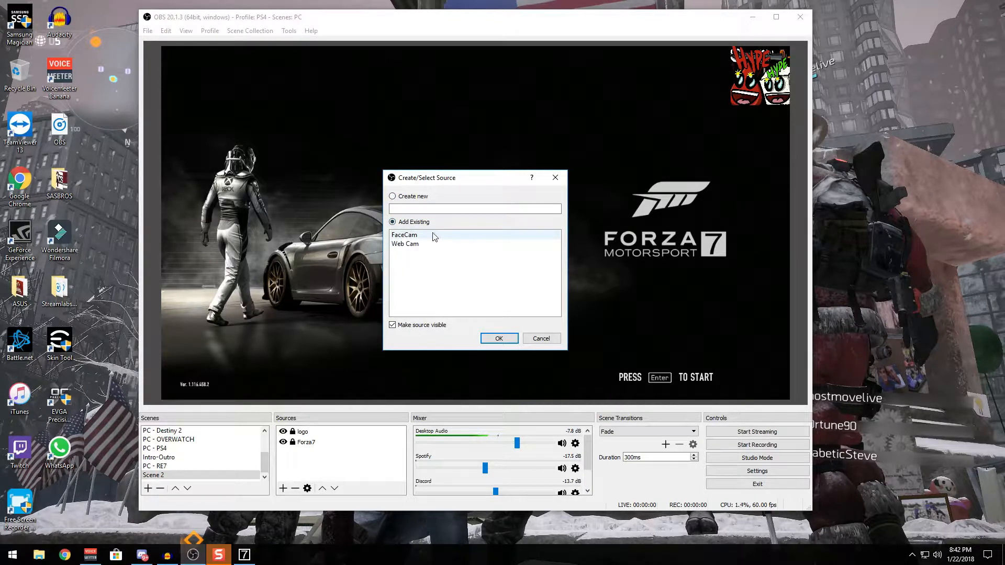
{"action": "left_click", "coordinate": [433, 236]}
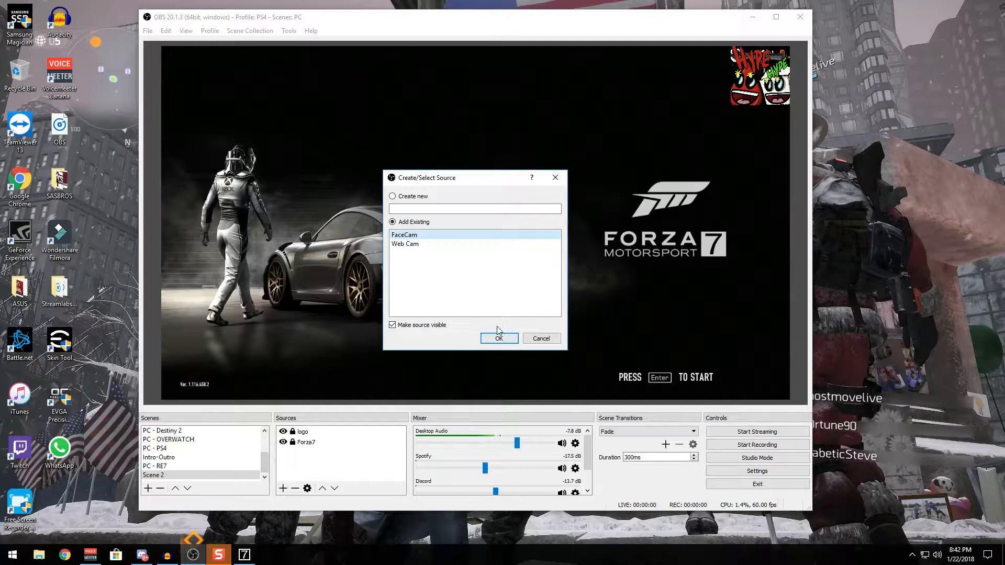
{"action": "left_click", "coordinate": [396, 221]}
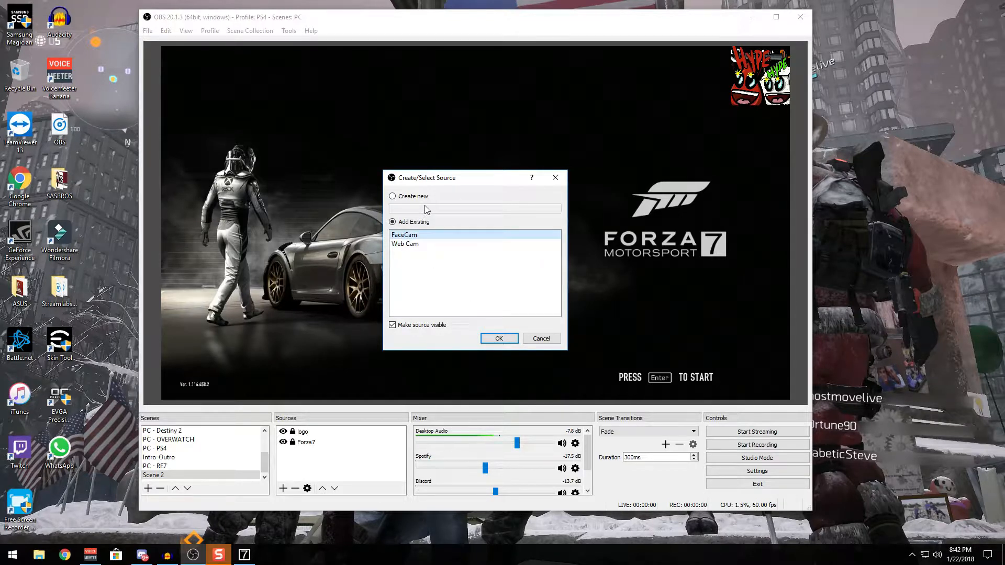
{"action": "left_click", "coordinate": [500, 338]}
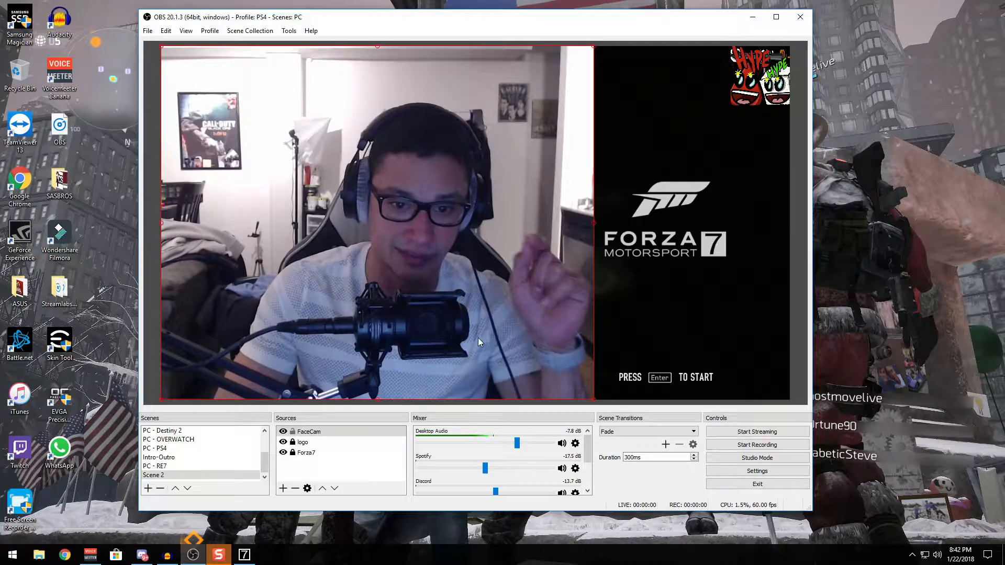
Review the FaceCam source's properties, including its device choices, resolution, FPS and video format settings.
{"action": "right_click", "coordinate": [309, 432]}
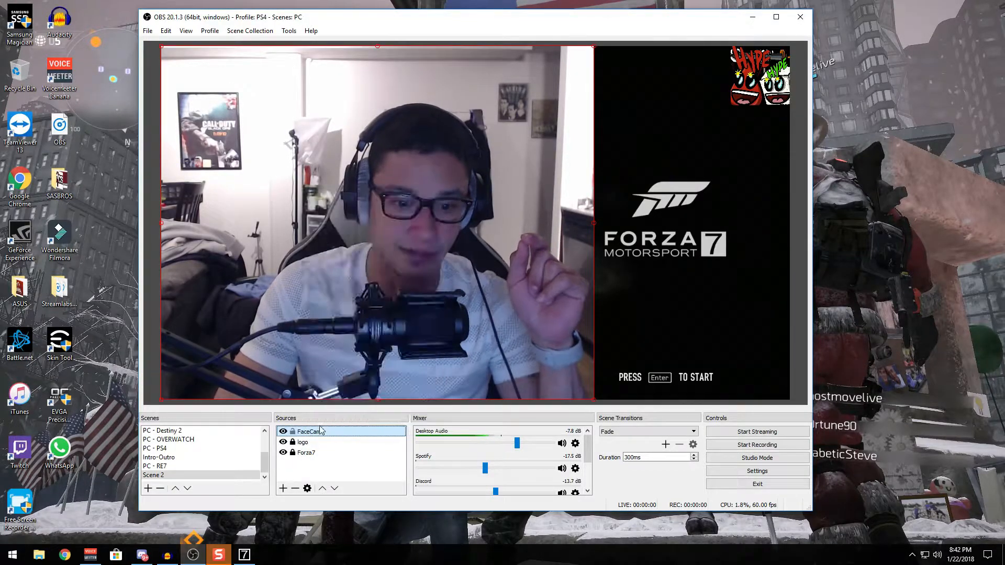
{"action": "left_click", "coordinate": [335, 426]}
{"action": "left_click", "coordinate": [485, 296]}
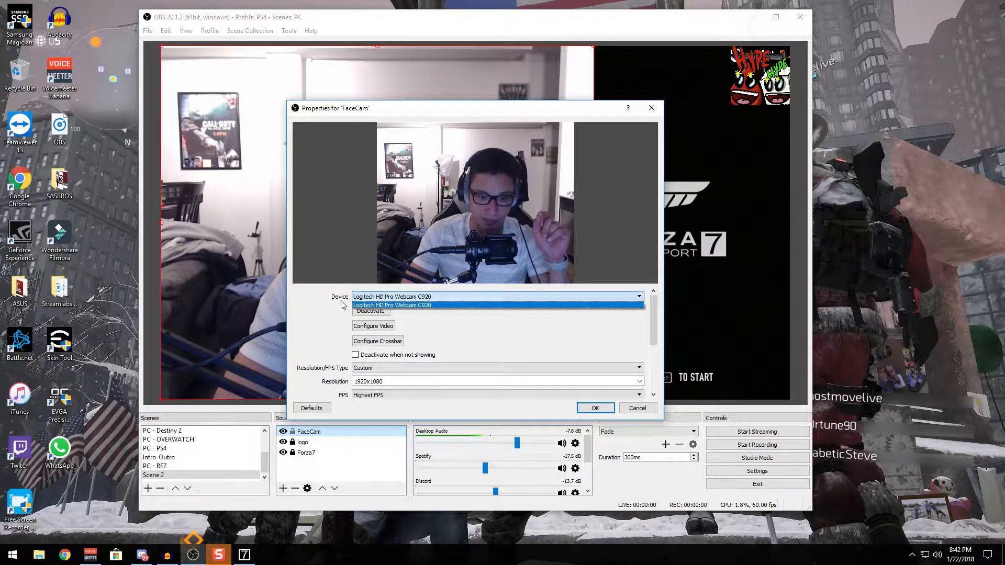
{"action": "left_click", "coordinate": [588, 297]}
{"action": "left_click", "coordinate": [588, 297]}
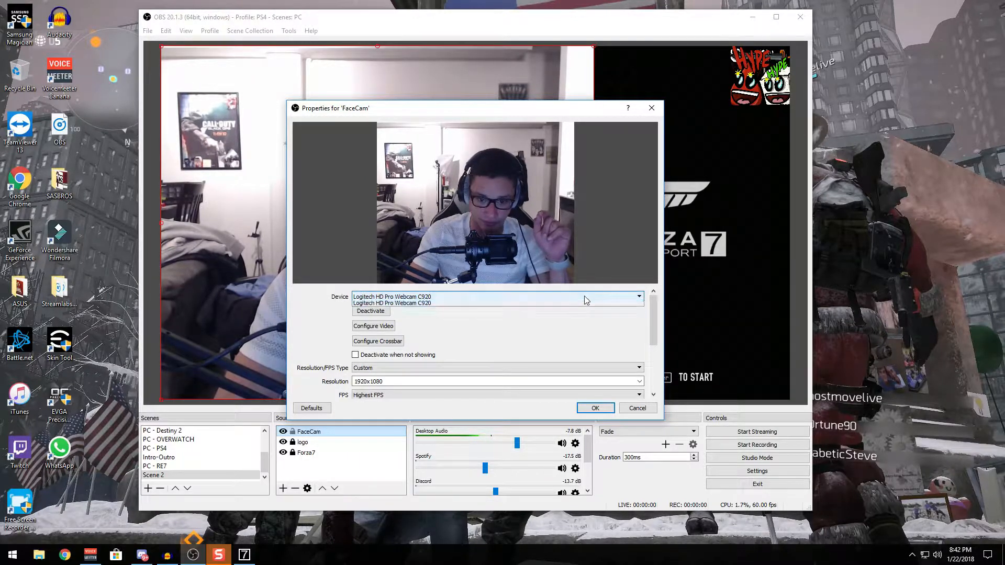
{"action": "left_click", "coordinate": [426, 321]}
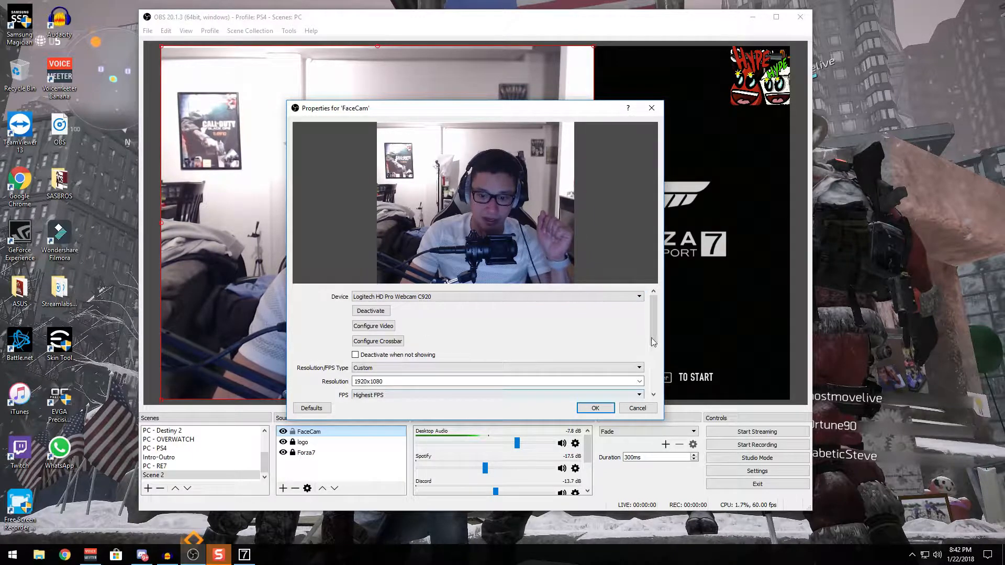
{"action": "left_click_drag", "start_coordinate": [654, 329], "coordinate": [653, 357]}
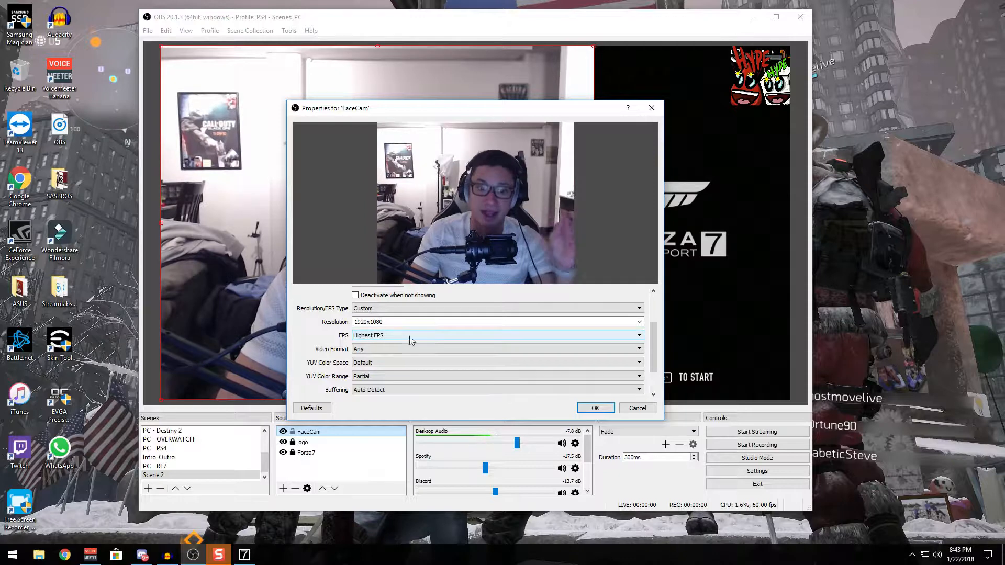
{"action": "mouse_move", "coordinate": [655, 345]}
{"action": "left_mouse_down"}
{"action": "mouse_move", "coordinate": [655, 360]}
{"action": "mouse_move", "coordinate": [654, 328]}
{"action": "left_mouse_up"}
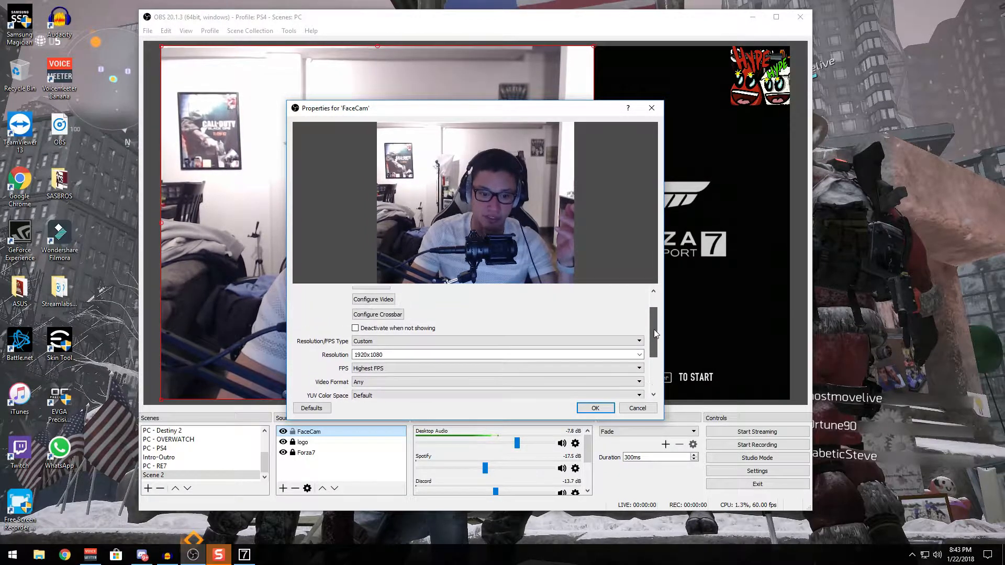
{"action": "left_click", "coordinate": [591, 408]}
Shrink the FaceCam image and place it in the lower-right corner of the preview canvas.
{"action": "left_click_drag", "start_coordinate": [337, 190], "coordinate": [440, 210]}
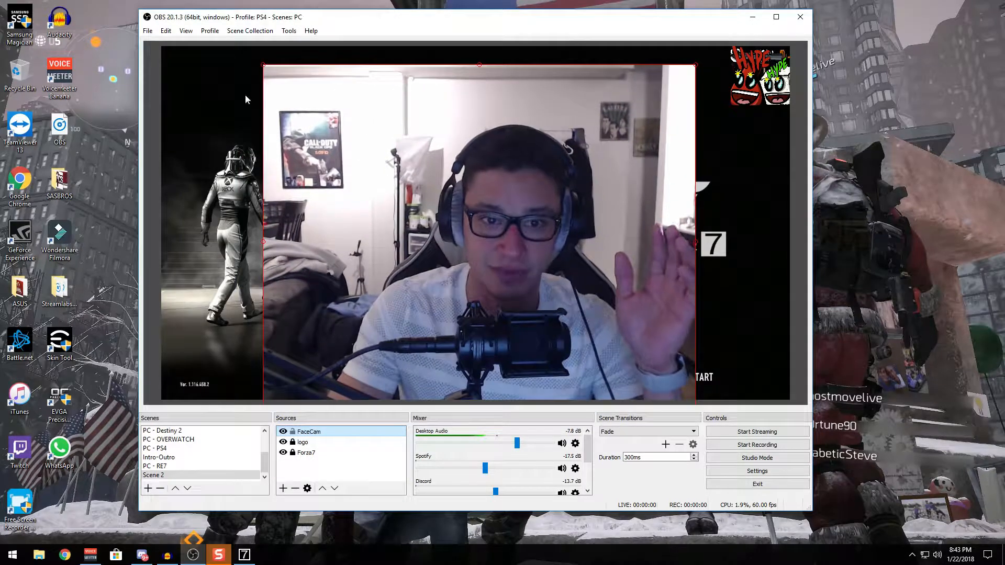
{"action": "left_click_drag", "start_coordinate": [263, 66], "coordinate": [466, 218]}
{"action": "left_click_drag", "start_coordinate": [532, 265], "coordinate": [631, 262]}
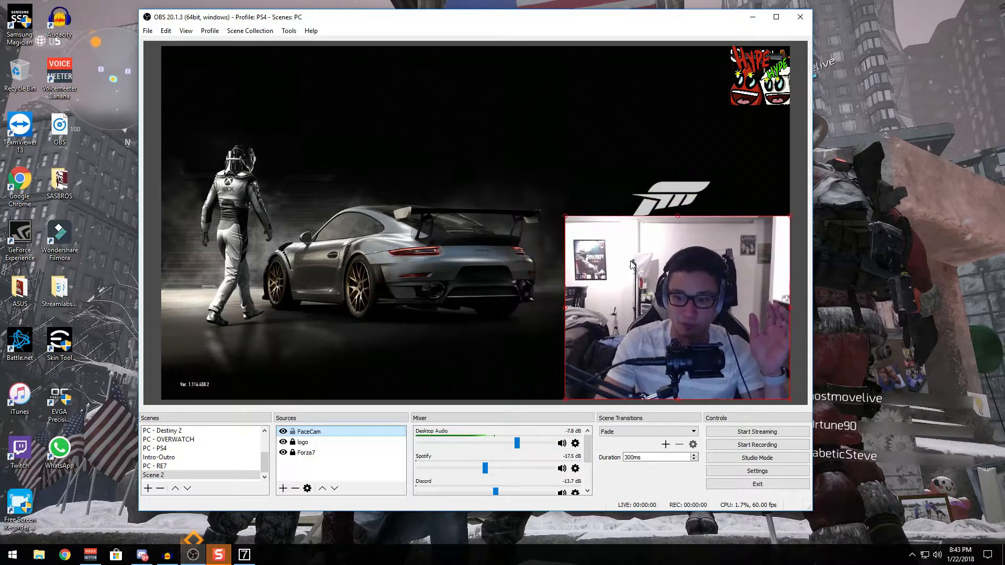
{"action": "left_click", "coordinate": [565, 220]}
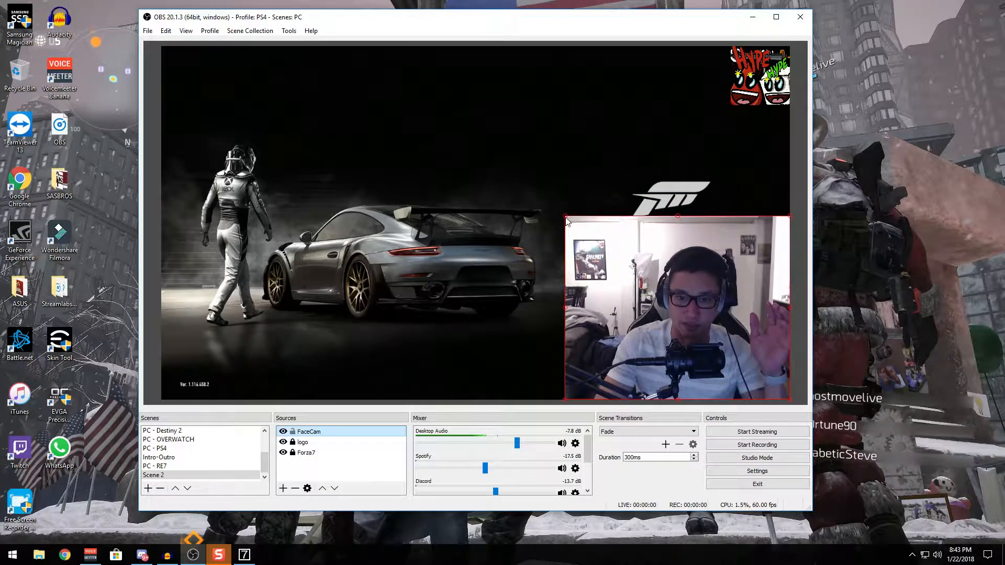
{"action": "left_click_drag", "start_coordinate": [565, 219], "coordinate": [618, 260]}
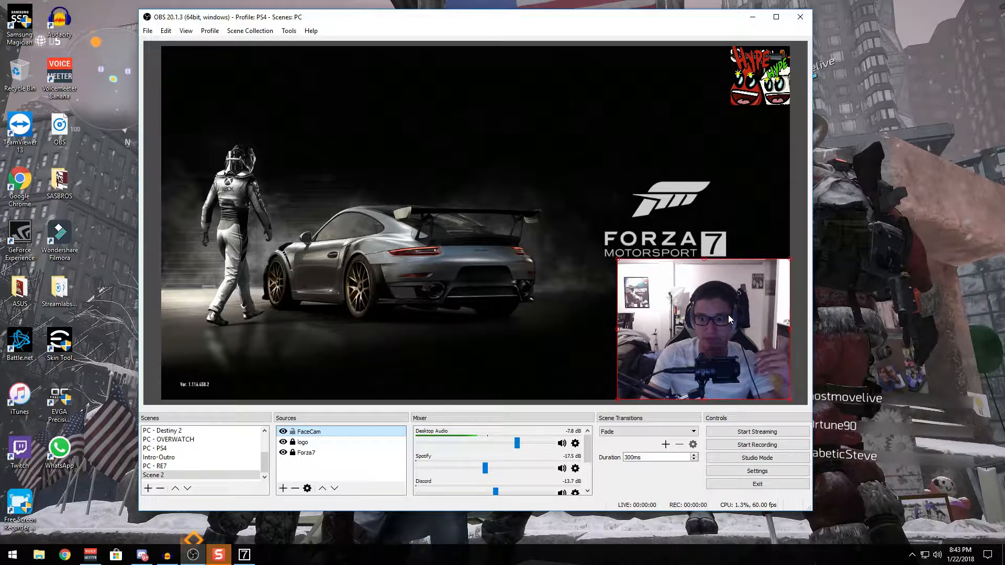
Set the Left and Right values of the FaceCam source's Crop/Pad filter to 0.
{"action": "right_click", "coordinate": [685, 309]}
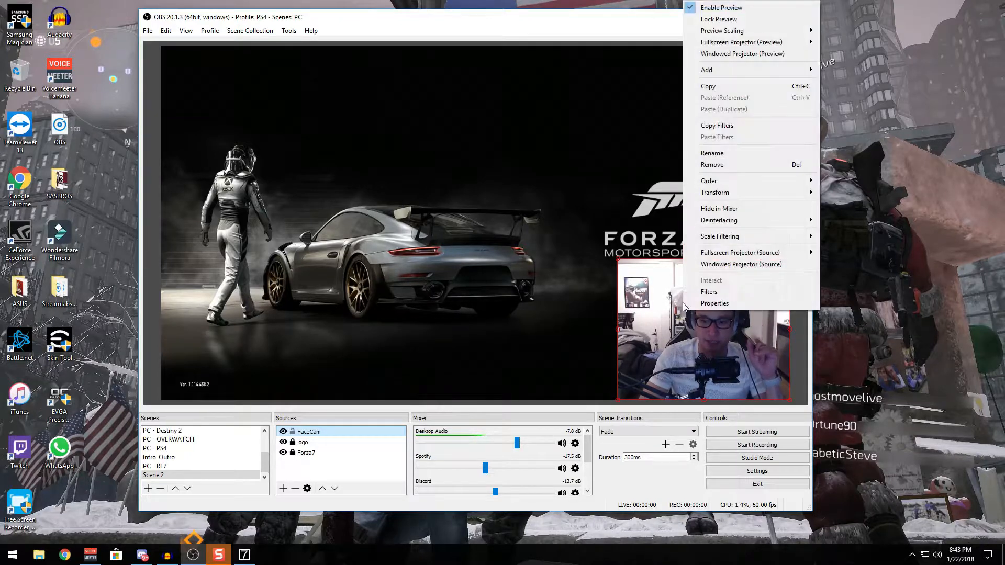
{"action": "left_click", "coordinate": [662, 328]}
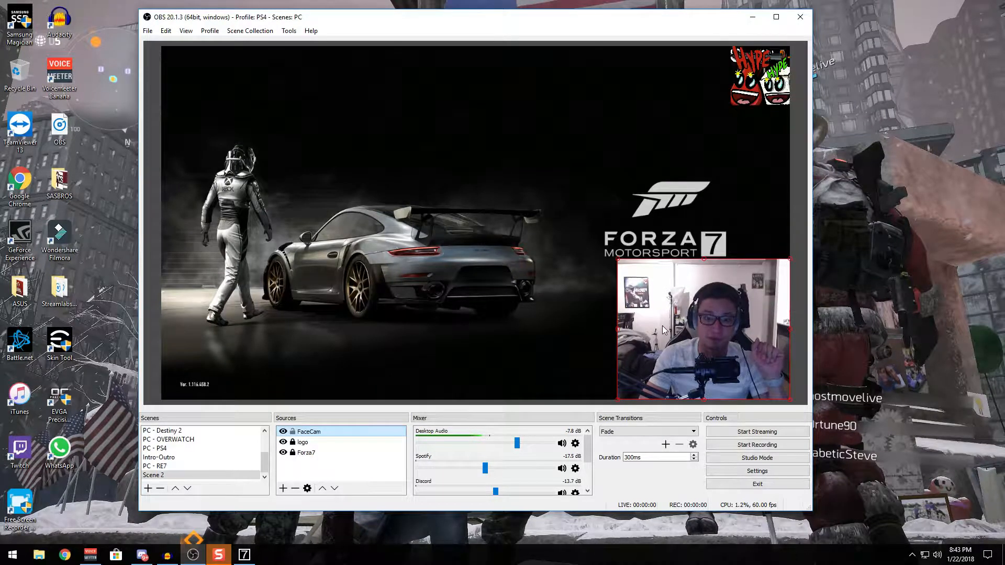
{"action": "right_click", "coordinate": [311, 435]}
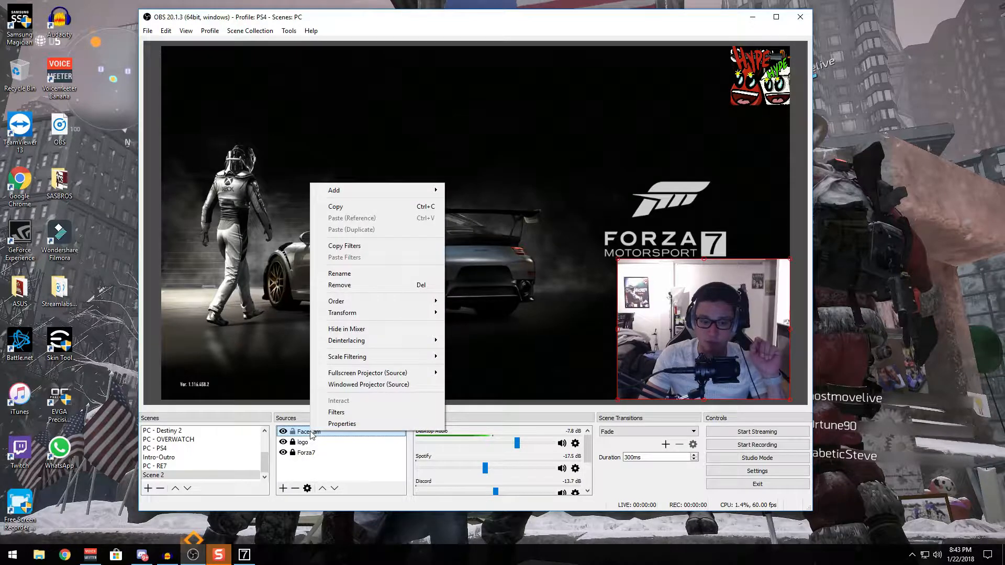
{"action": "left_click", "coordinate": [339, 412]}
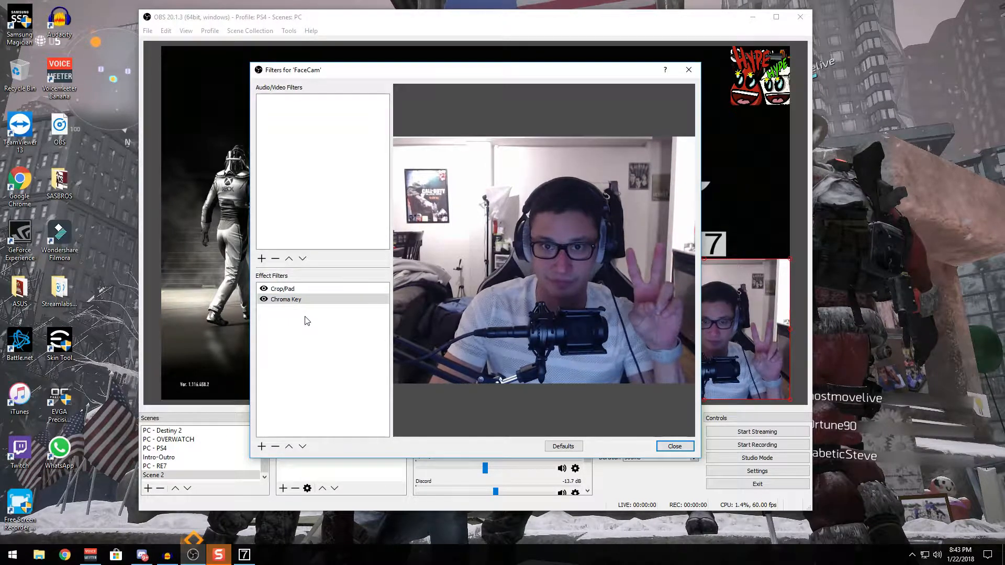
{"action": "left_click", "coordinate": [277, 289]}
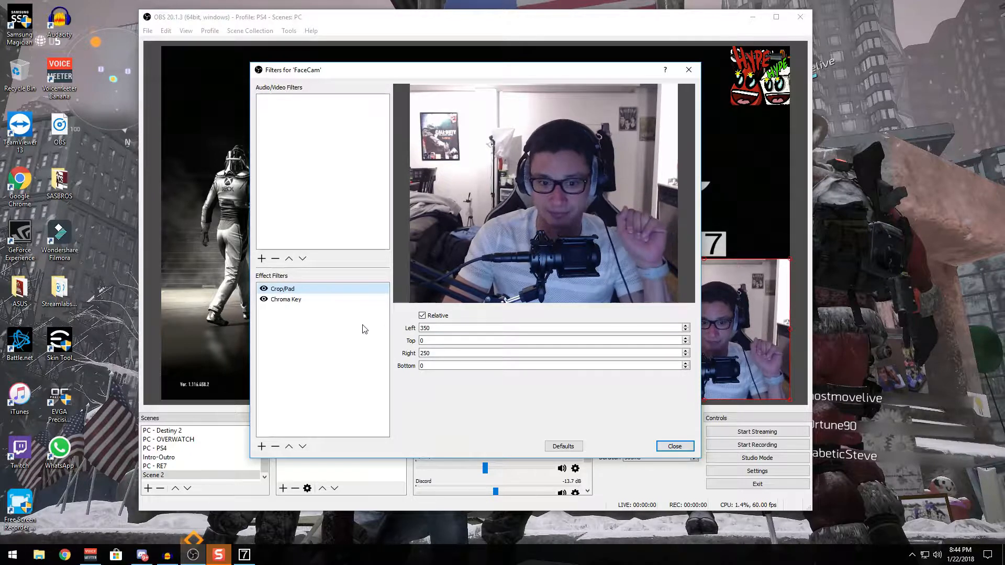
{"action": "double_click", "coordinate": [443, 329]}
{"action": "type", "text": "0"}
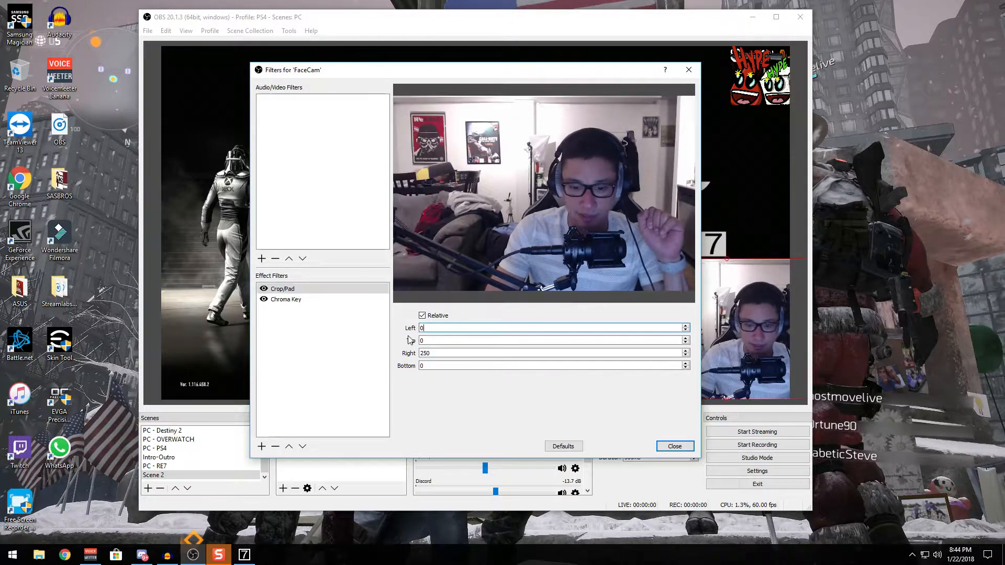
{"action": "type", "text": "0"}
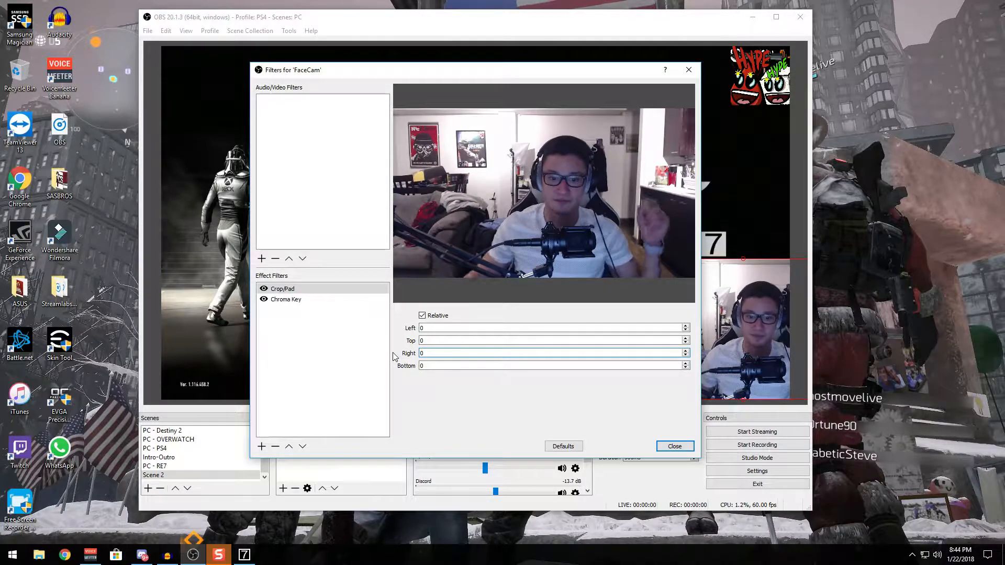
Set the FaceCam Crop/Pad filter to 350 on the Left and 250 on the Right, and close the filters.
{"action": "double_click", "coordinate": [425, 328]}
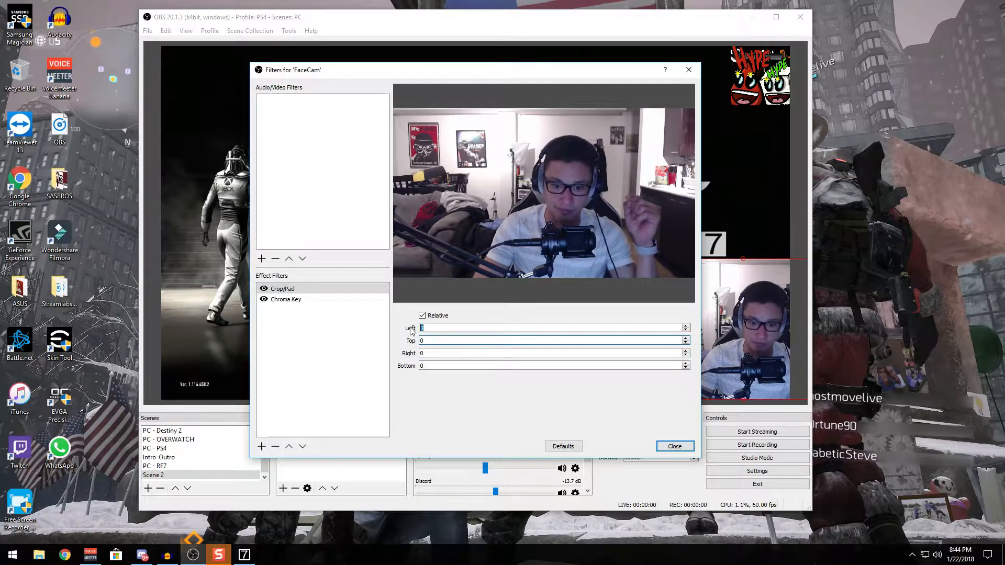
{"action": "type", "text": "350"}
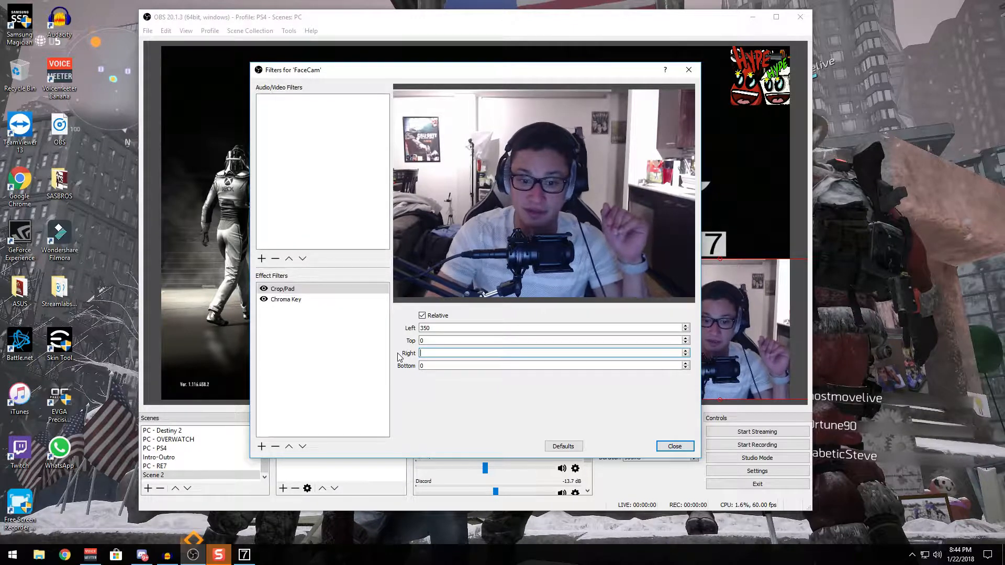
{"action": "type", "text": "250"}
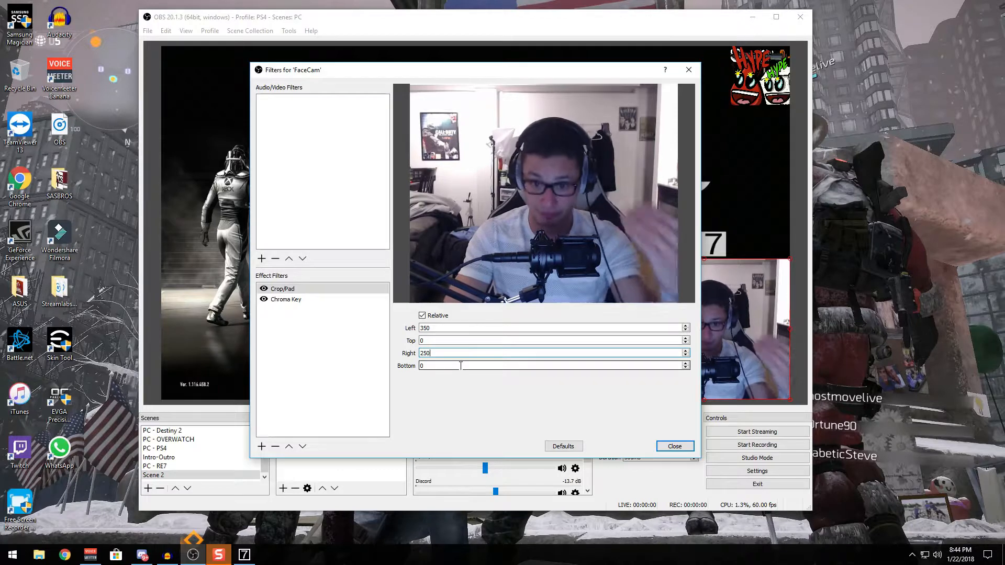
{"action": "left_click", "coordinate": [673, 446]}
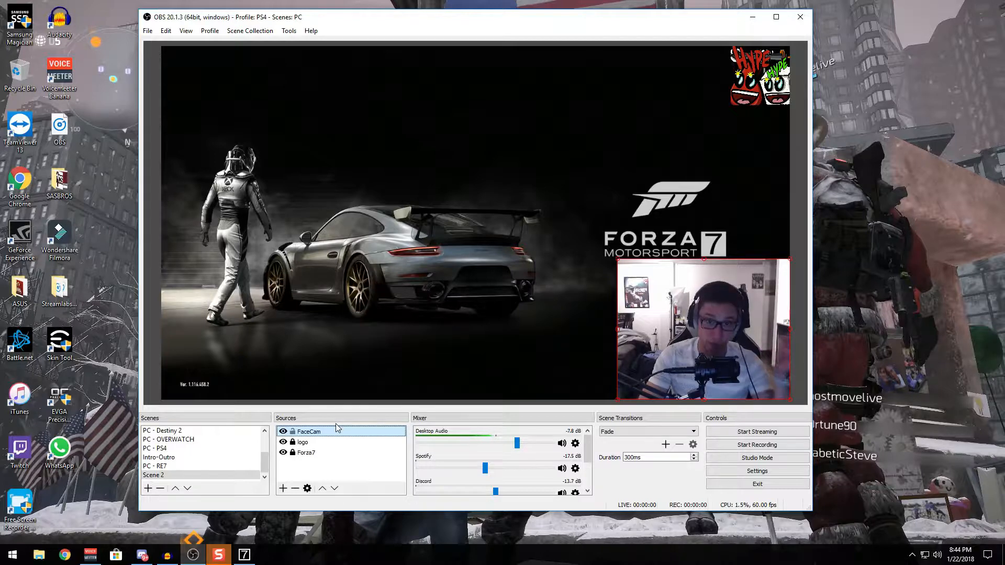
Examine the effect filters available for FaceCam and its Chroma Key settings, choosing Green as the key color type.
{"action": "right_click", "coordinate": [301, 435]}
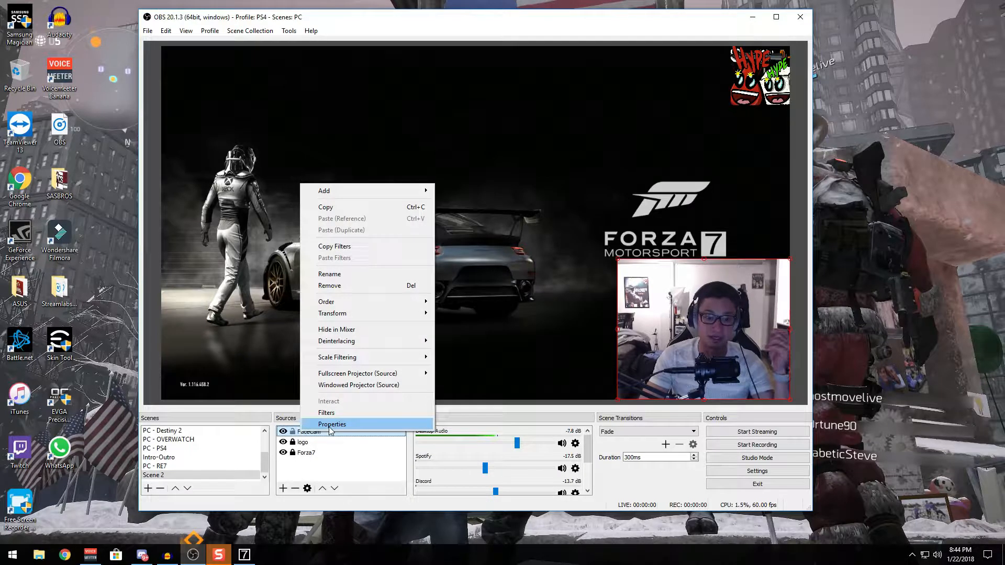
{"action": "left_click", "coordinate": [334, 413]}
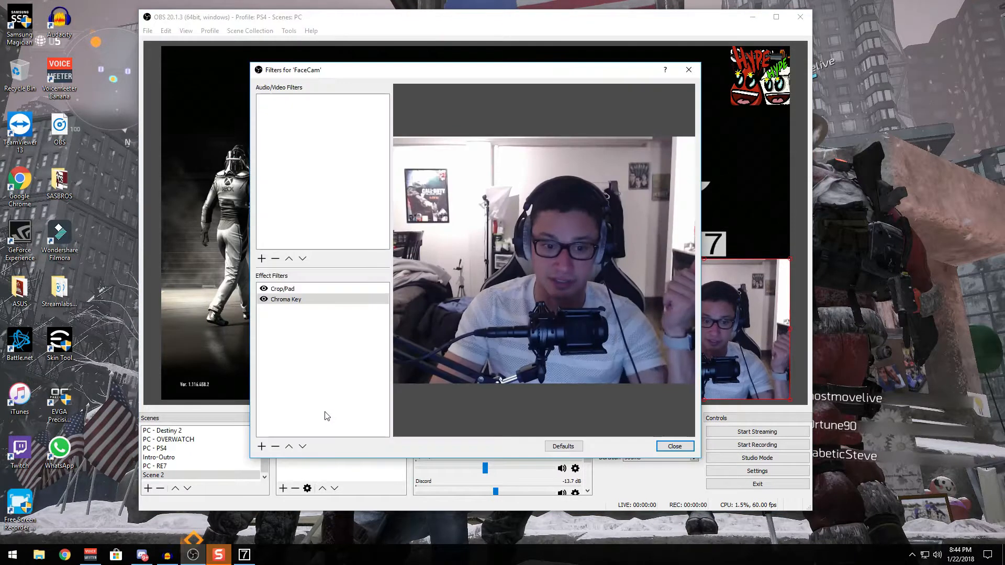
{"action": "left_click", "coordinate": [261, 446]}
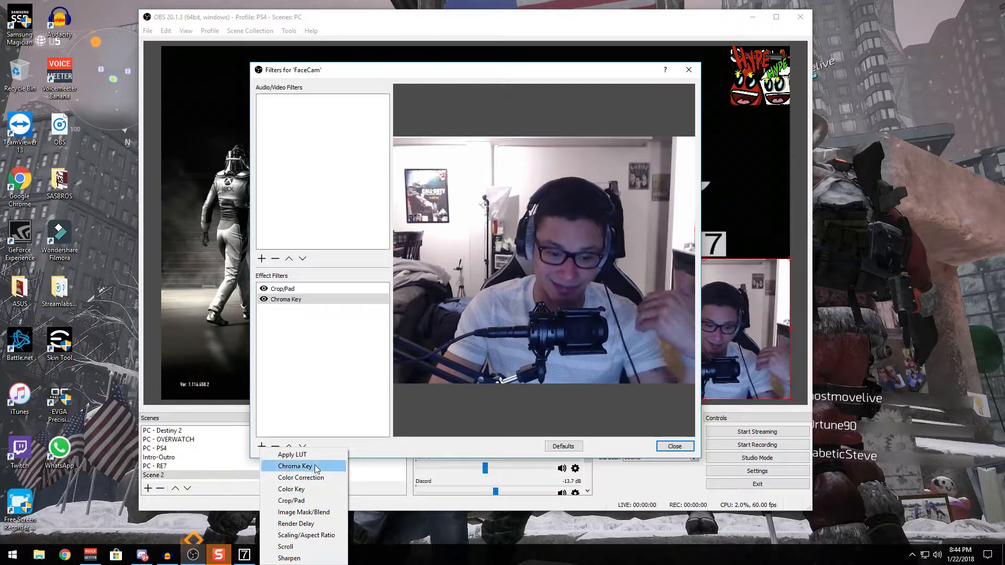
{"action": "left_click", "coordinate": [331, 404]}
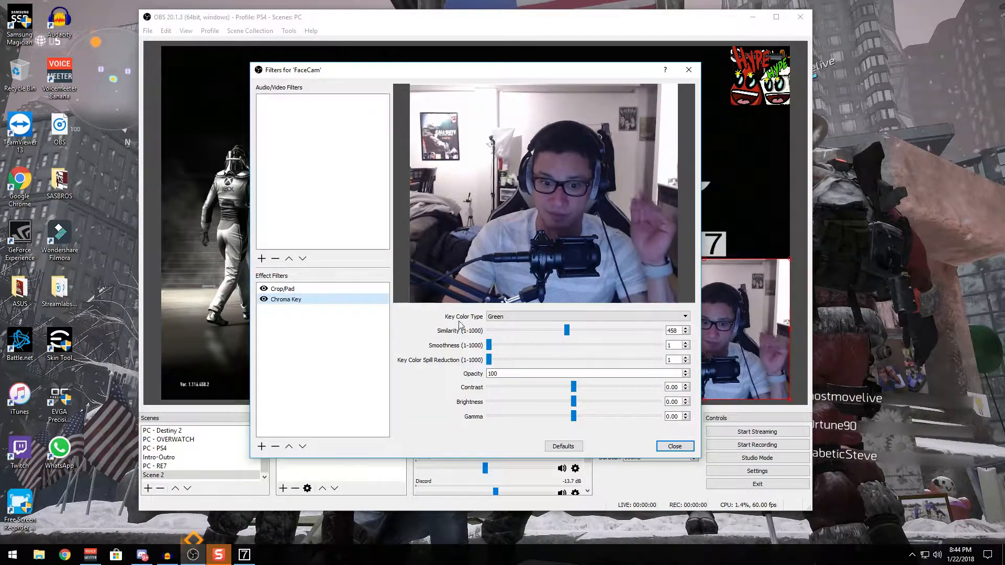
{"action": "left_click", "coordinate": [556, 317]}
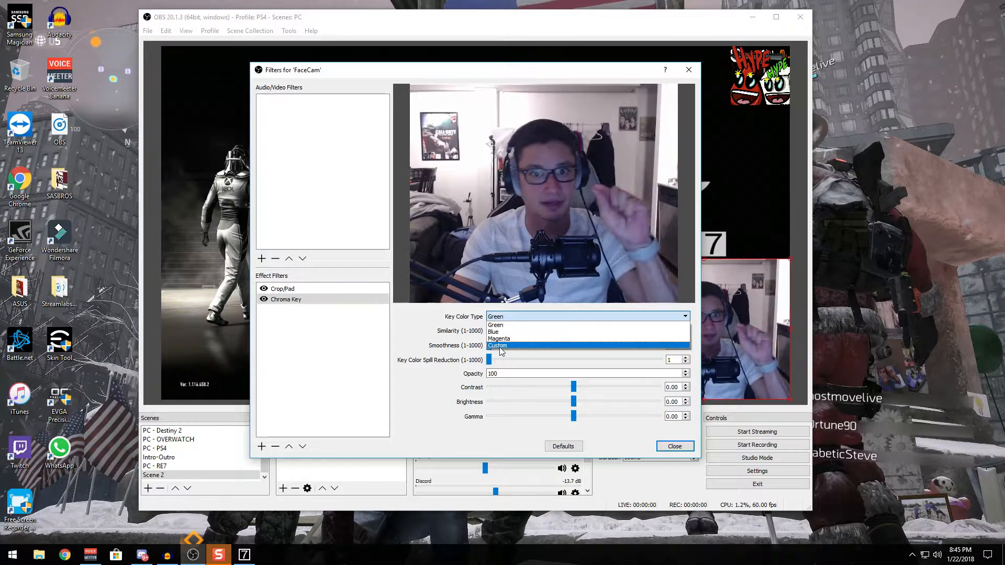
{"action": "left_click", "coordinate": [503, 326]}
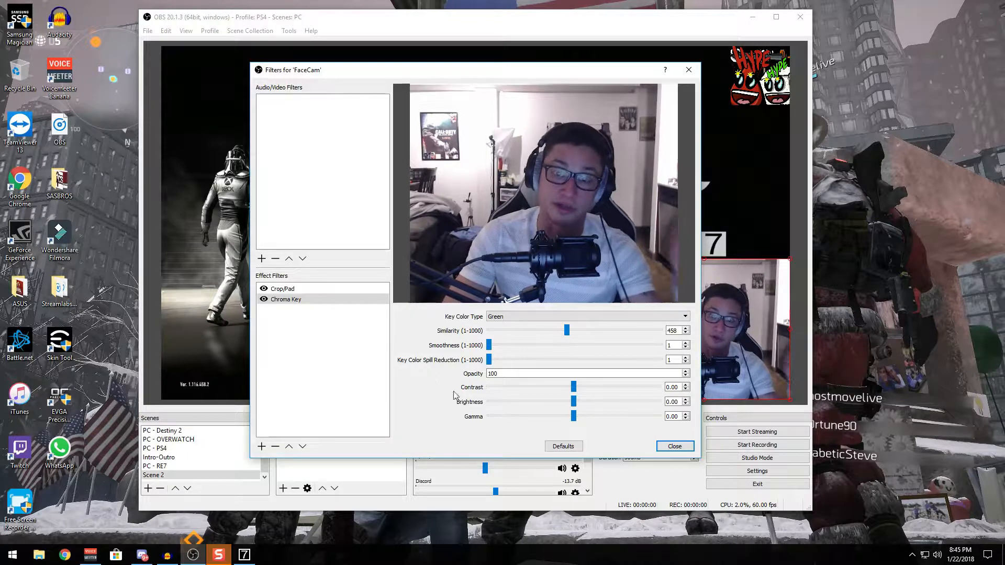
Close the FaceCam filter settings and clear the selection in the source list.
{"action": "left_click", "coordinate": [675, 447]}
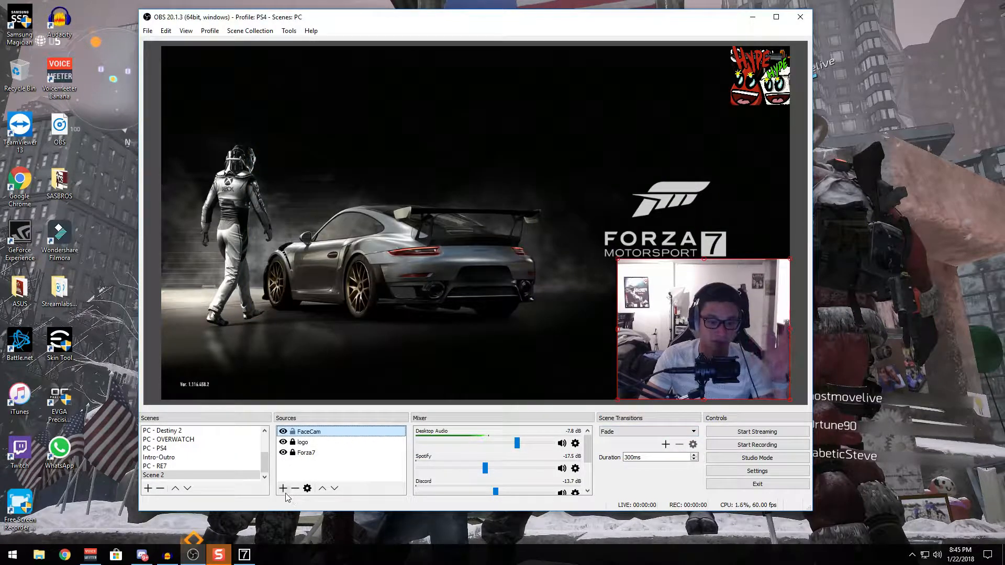
{"action": "left_click", "coordinate": [286, 489]}
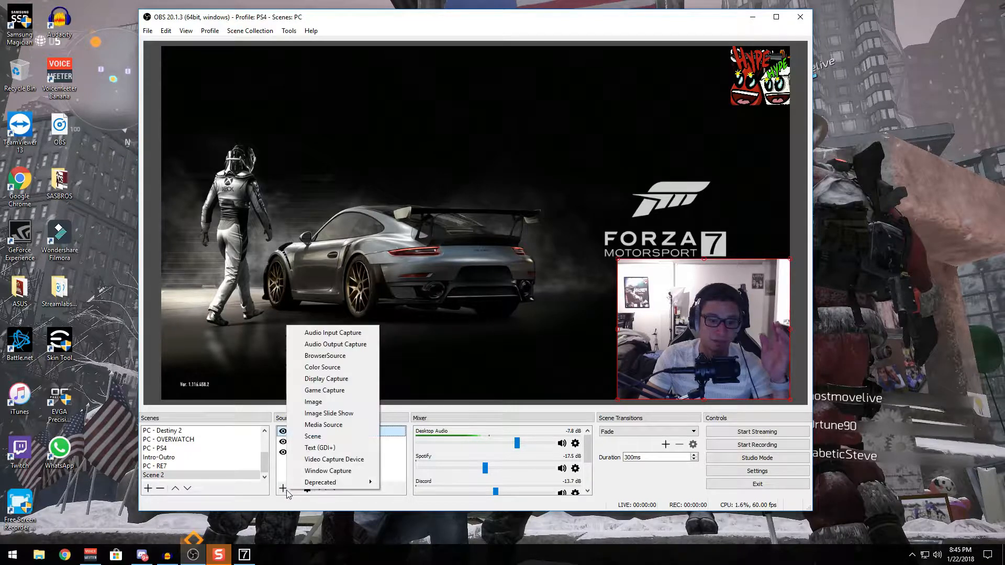
{"action": "left_click", "coordinate": [384, 455]}
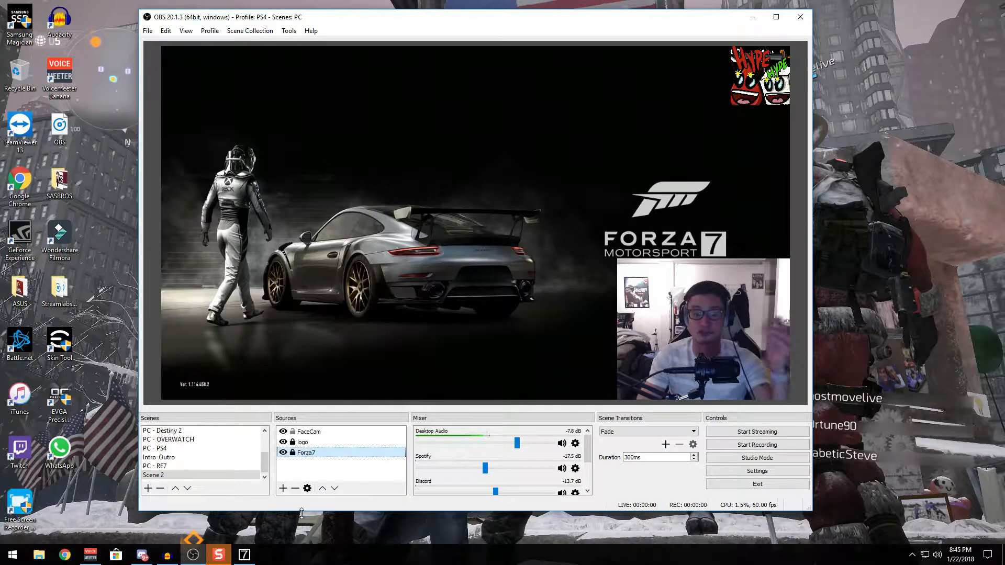
{"action": "left_click", "coordinate": [312, 473]}
Switch to Chrome, open streamlabs.com and log in with the Twitch account.
{"action": "left_click", "coordinate": [65, 555]}
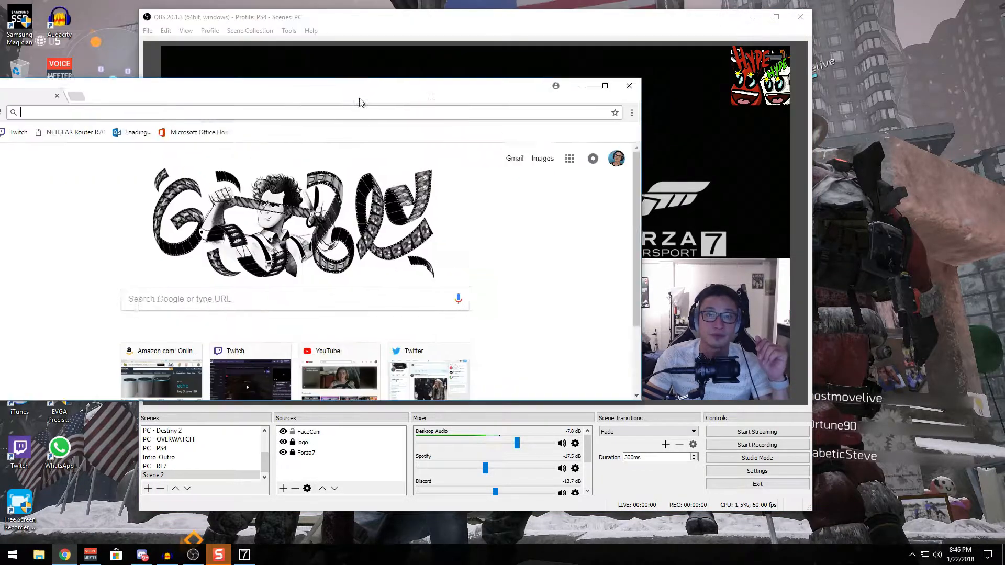
{"action": "type", "text": "streamlabs.com"}
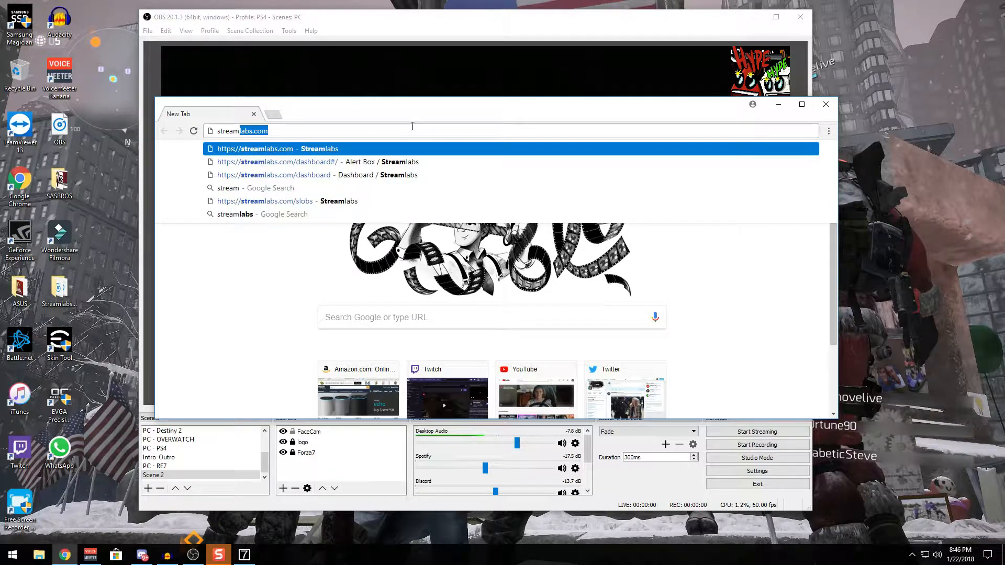
{"action": "key", "text": "Right"}
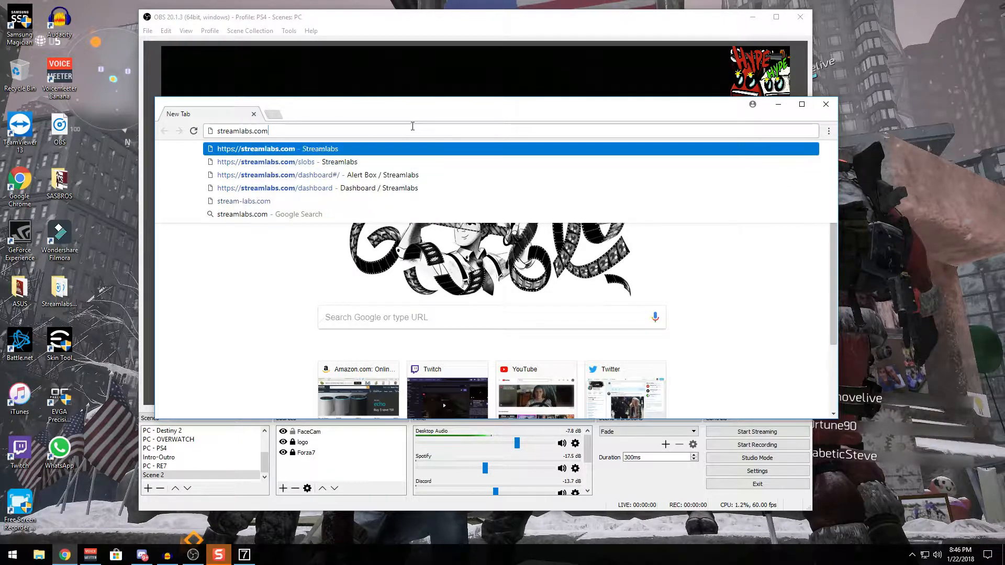
{"action": "key", "text": "Return"}
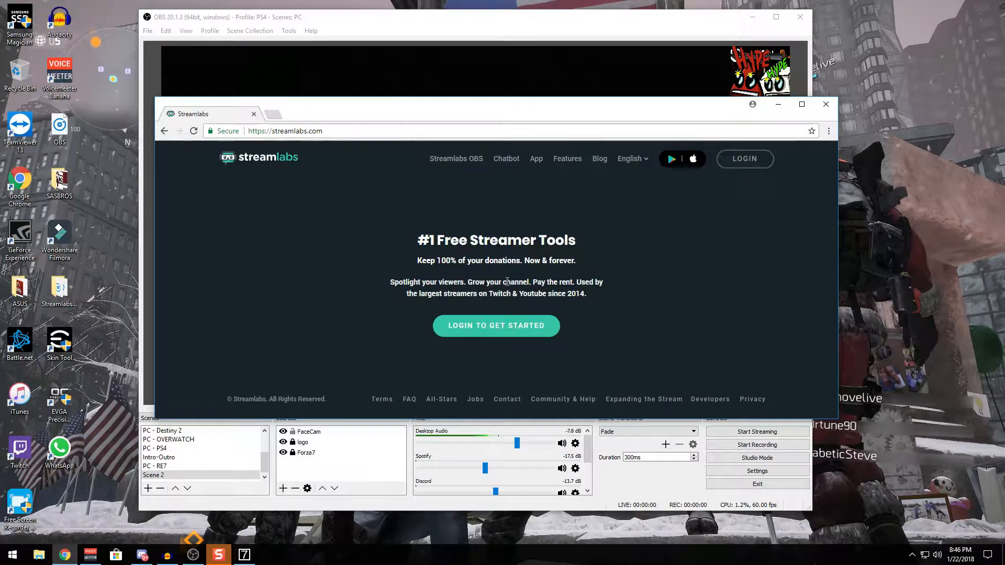
{"action": "left_click", "coordinate": [742, 165]}
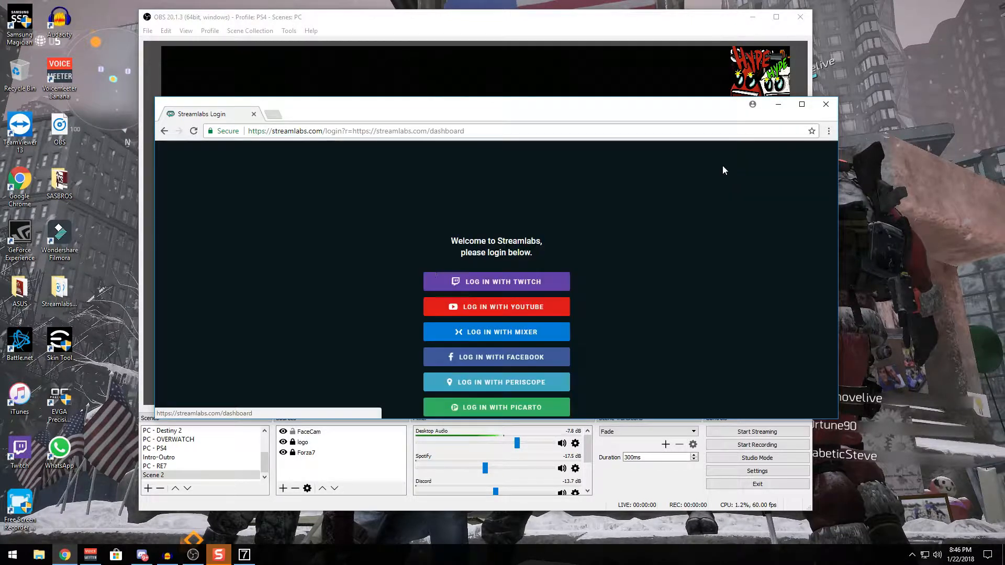
{"action": "left_click", "coordinate": [492, 281]}
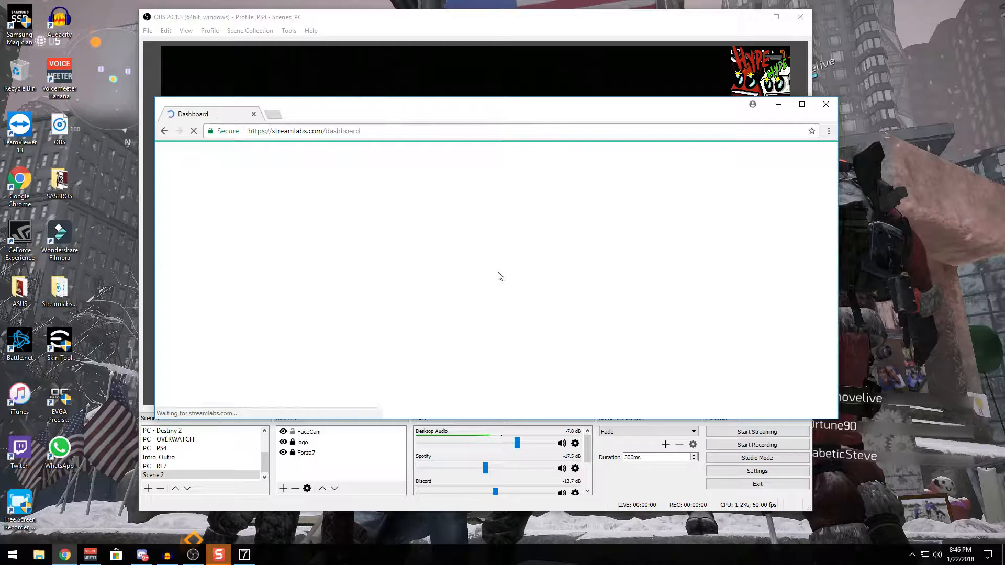
Open the Alert Box widget page on Streamlabs, locate its Widget URL, and return to OBS.
{"action": "scroll", "coordinate": [200, 206], "scroll_direction": "down", "scroll_amount": 4}
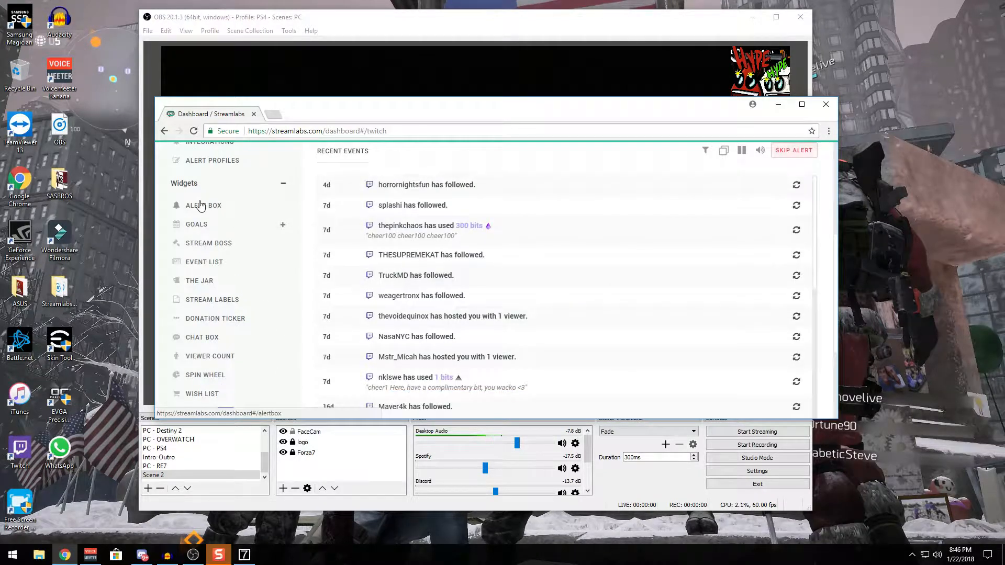
{"action": "left_click", "coordinate": [199, 207]}
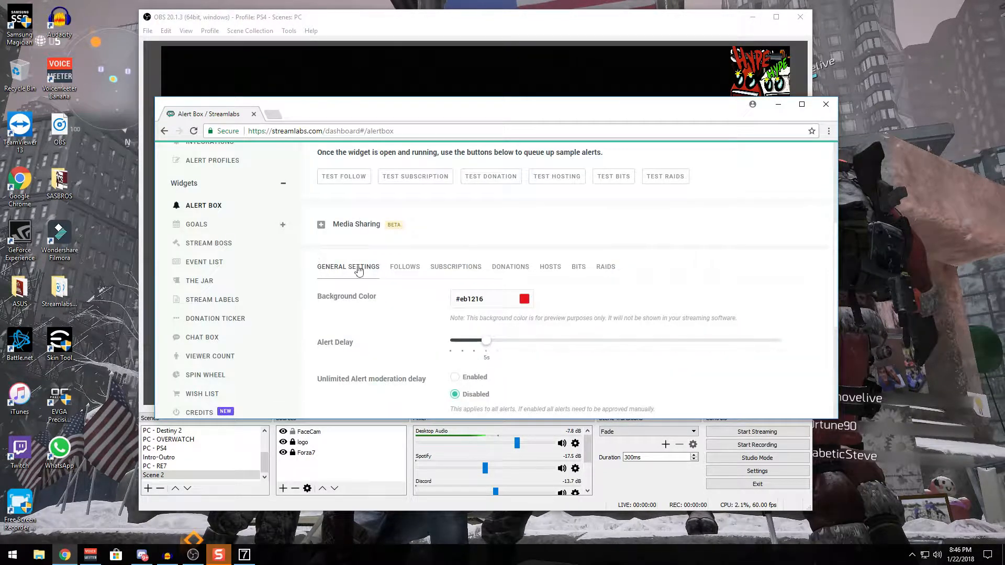
{"action": "scroll", "coordinate": [455, 285], "scroll_direction": "up", "scroll_amount": 4}
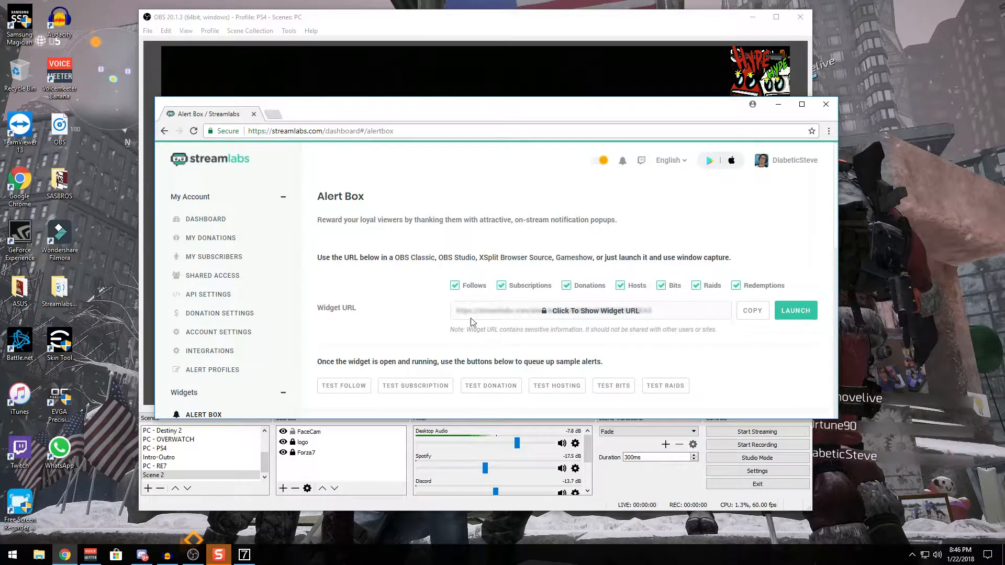
{"action": "left_click_drag", "start_coordinate": [318, 313], "coordinate": [371, 316]}
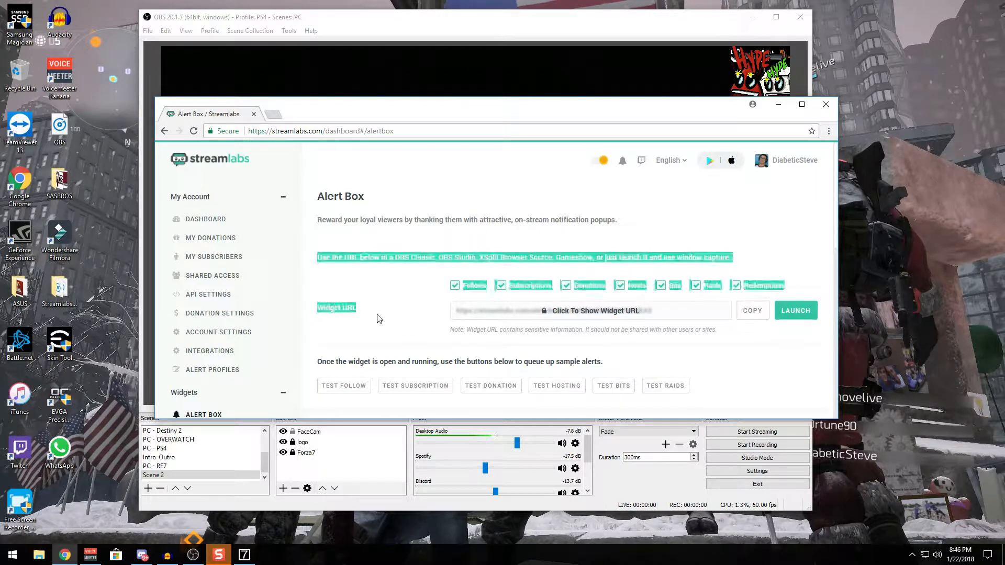
{"action": "left_click", "coordinate": [380, 314]}
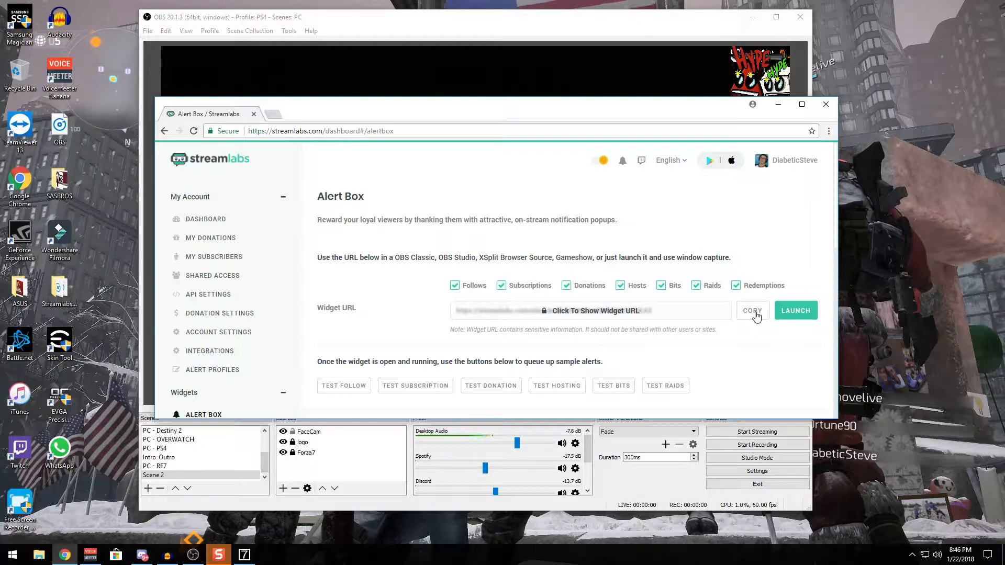
{"action": "left_click", "coordinate": [778, 104]}
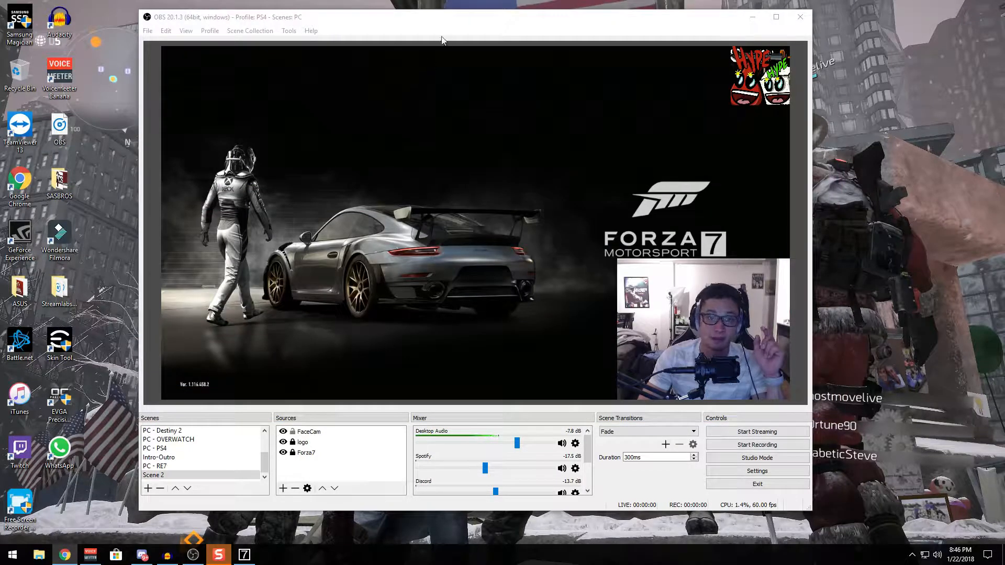
Create a new BrowserSource with the default name, select its URL, and close its properties.
{"action": "left_click", "coordinate": [282, 488]}
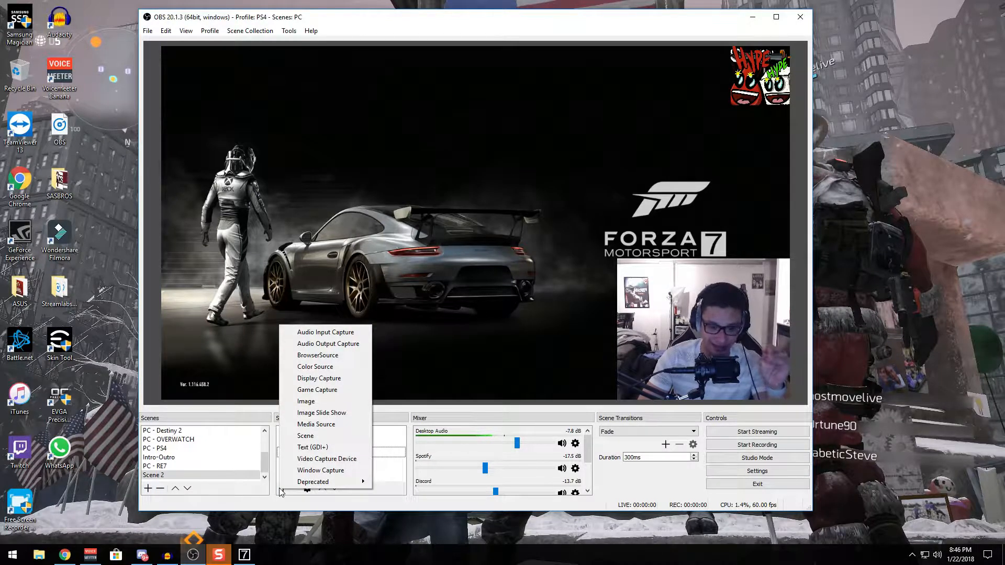
{"action": "left_click", "coordinate": [324, 355]}
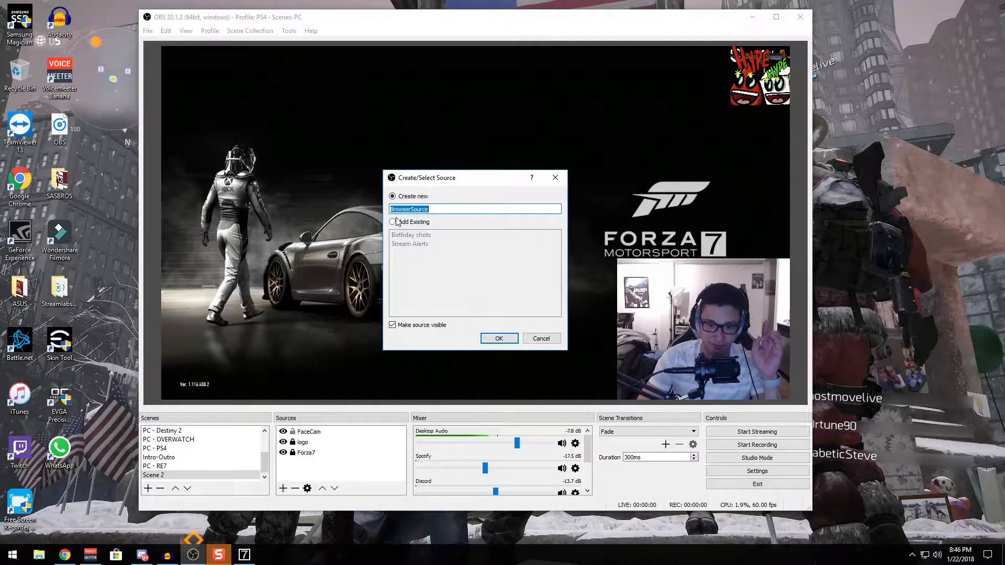
{"action": "left_click", "coordinate": [496, 337]}
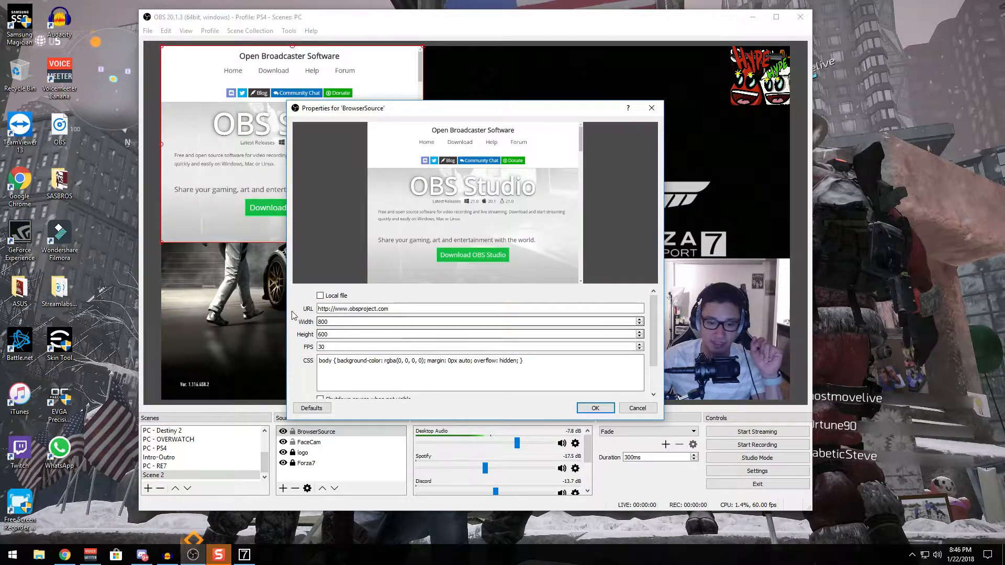
{"action": "triple_click", "coordinate": [412, 308]}
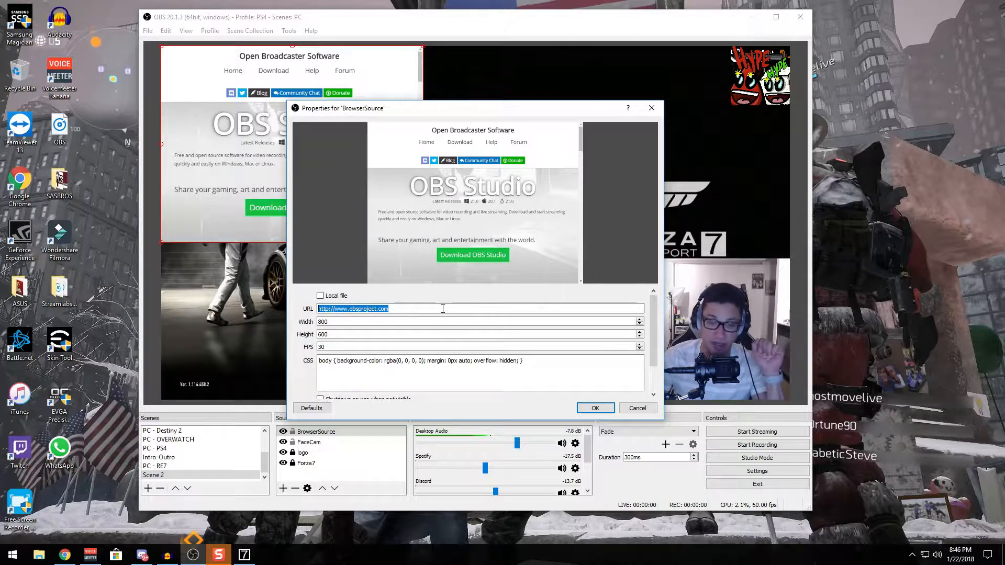
{"action": "left_click", "coordinate": [652, 110]}
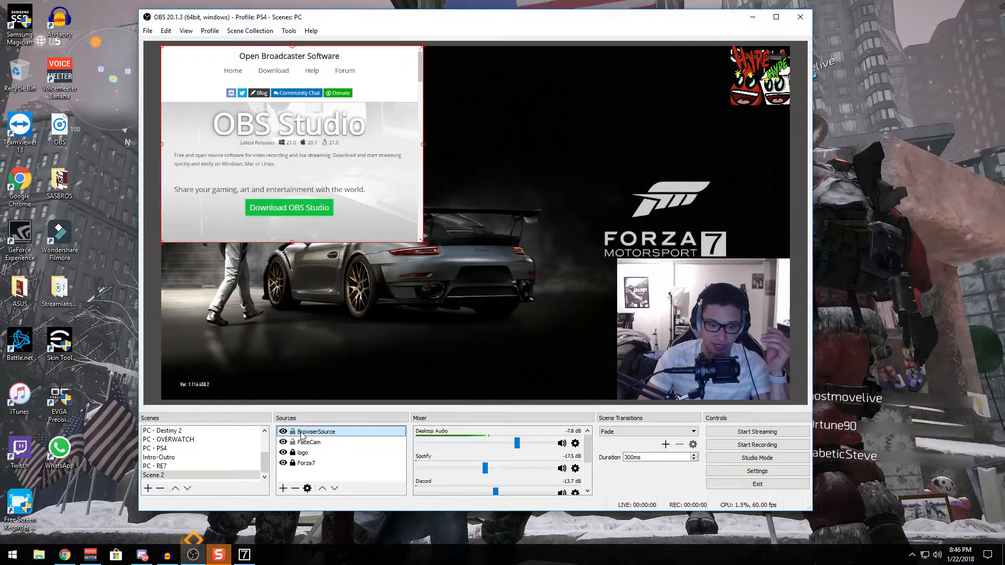
Remove the newly created BrowserSource from the scene.
{"action": "right_click", "coordinate": [301, 435]}
{"action": "left_click", "coordinate": [347, 312]}
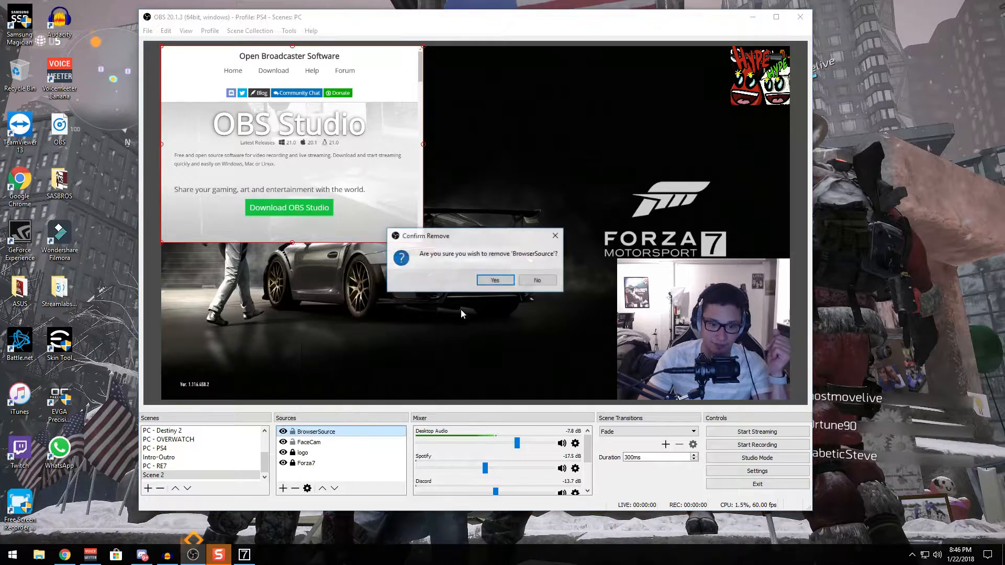
{"action": "key", "text": "Return"}
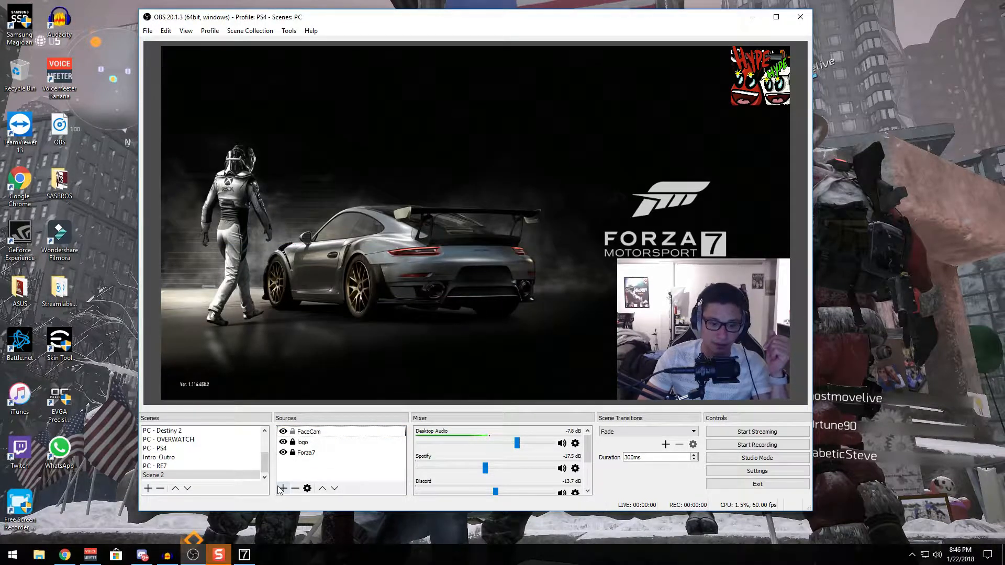
Add the existing Stream Alerts browser source to the scene, with the source visible.
{"action": "left_click", "coordinate": [282, 488]}
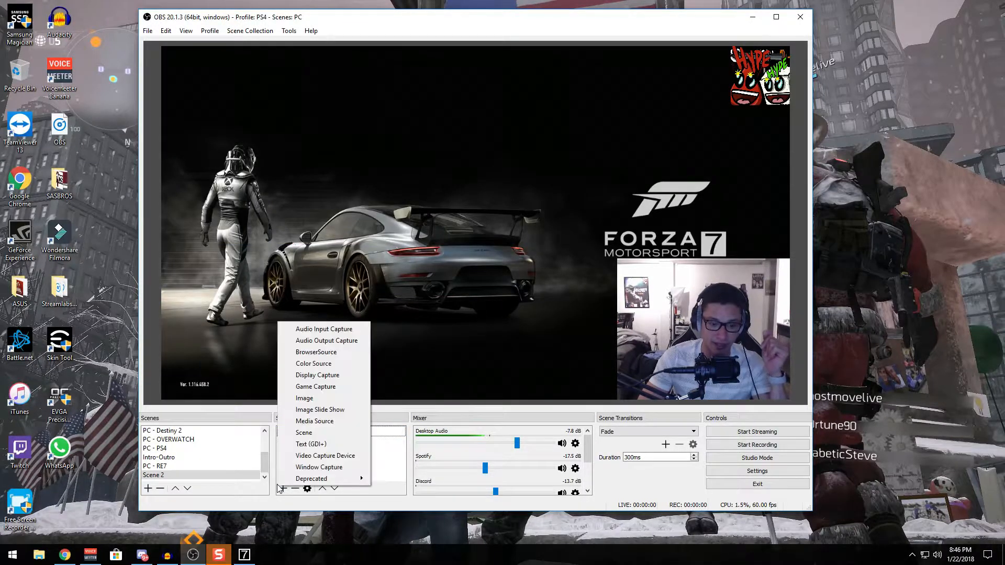
{"action": "left_click", "coordinate": [321, 355]}
{"action": "left_click", "coordinate": [411, 222]}
{"action": "left_click", "coordinate": [402, 244]}
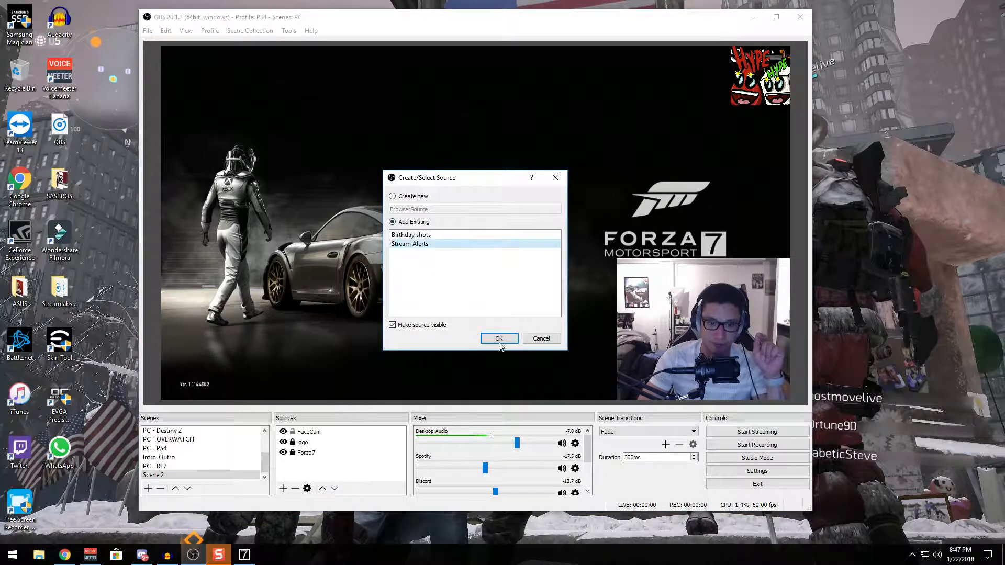
{"action": "left_click", "coordinate": [502, 340]}
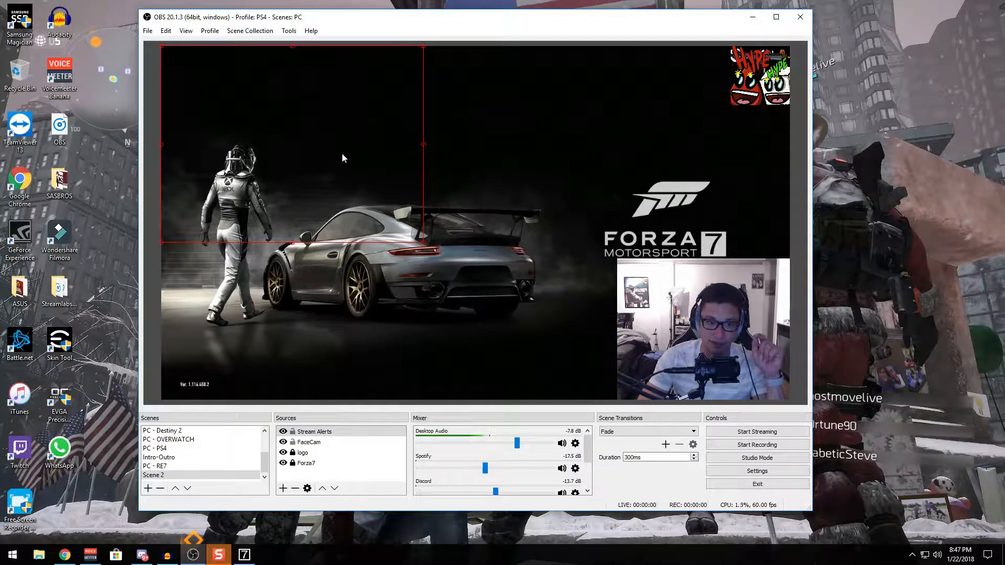
Switch to the Streamlabs page in Chrome, move its window clear of the alert area, and examine the Follows alert settings.
{"action": "key", "text": "alt+Tab"}
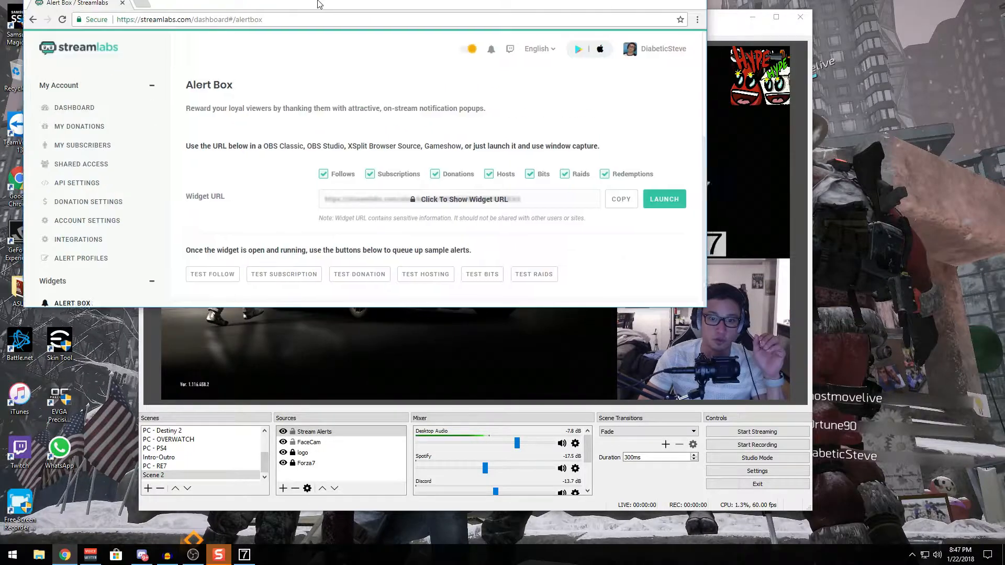
{"action": "left_click_drag", "start_coordinate": [313, 19], "coordinate": [747, 98]}
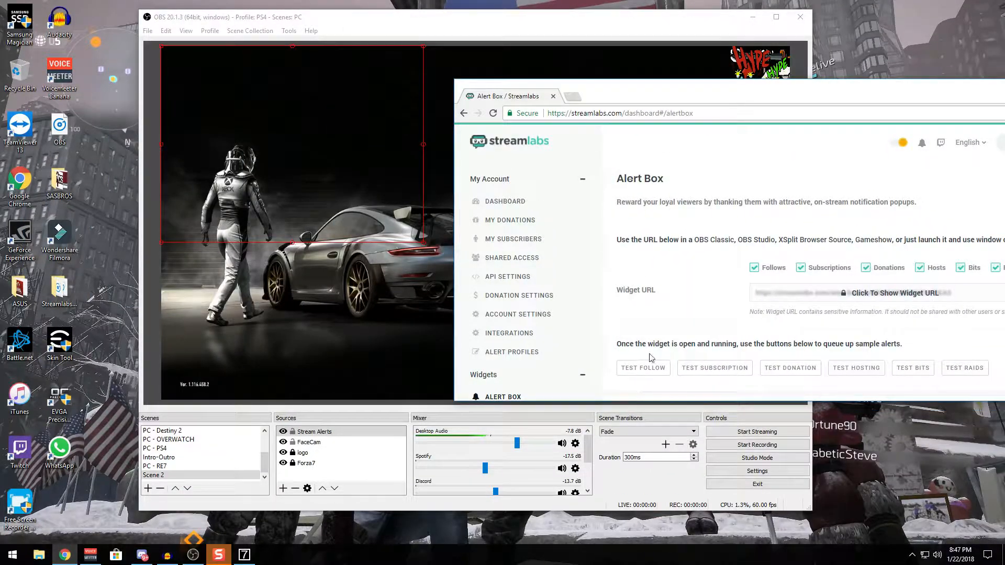
{"action": "scroll", "coordinate": [650, 357], "scroll_direction": "down", "scroll_amount": 5}
{"action": "scroll", "coordinate": [727, 311], "scroll_direction": "up", "scroll_amount": 2}
{"action": "left_click", "coordinate": [705, 302]}
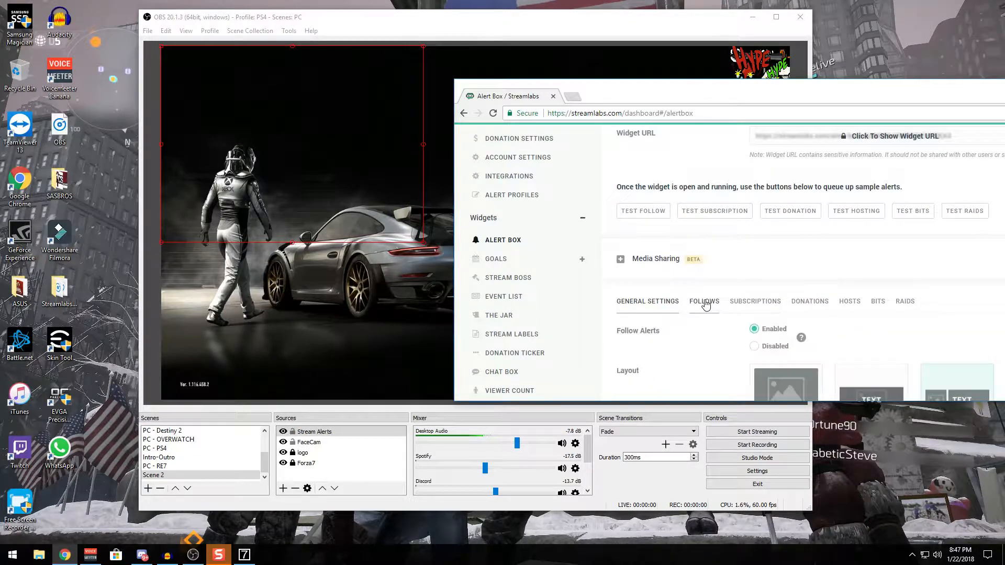
{"action": "scroll", "coordinate": [837, 293], "scroll_direction": "down", "scroll_amount": 10}
{"action": "scroll", "coordinate": [850, 293], "scroll_direction": "up", "scroll_amount": 10}
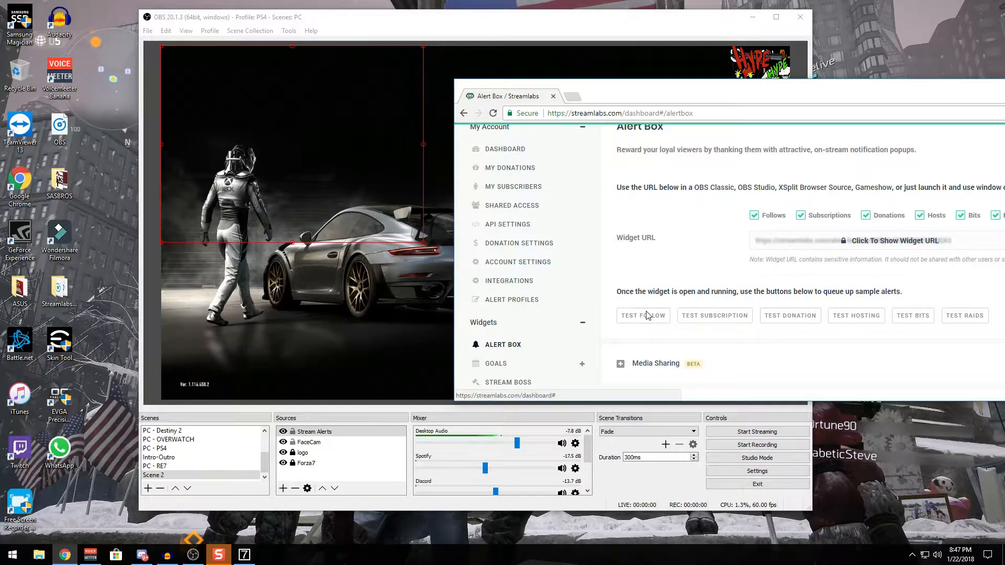
Send test follow, subscription, donation and hosting alerts to the OBS preview, and minimize the browser.
{"action": "left_click", "coordinate": [644, 316]}
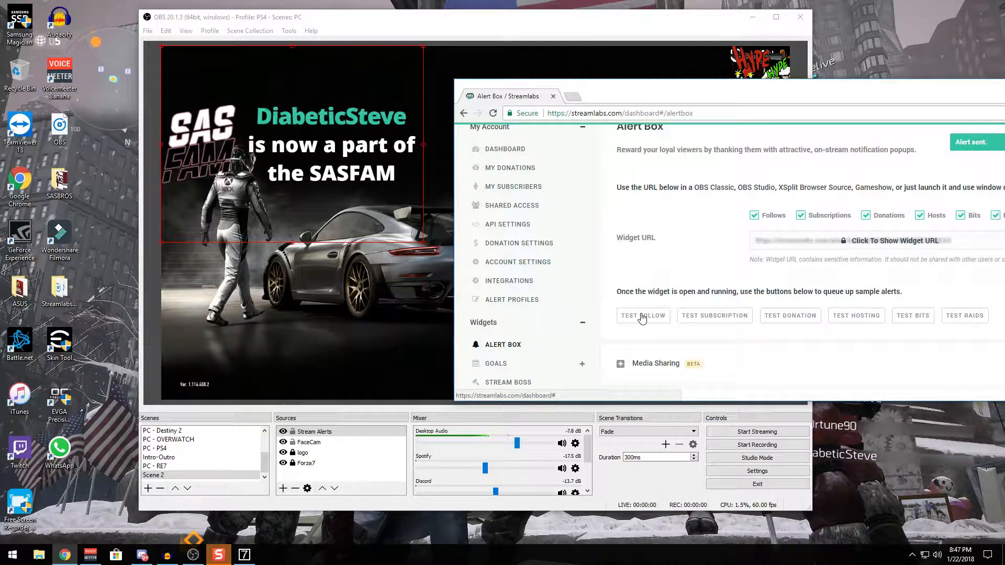
{"action": "left_click", "coordinate": [717, 318]}
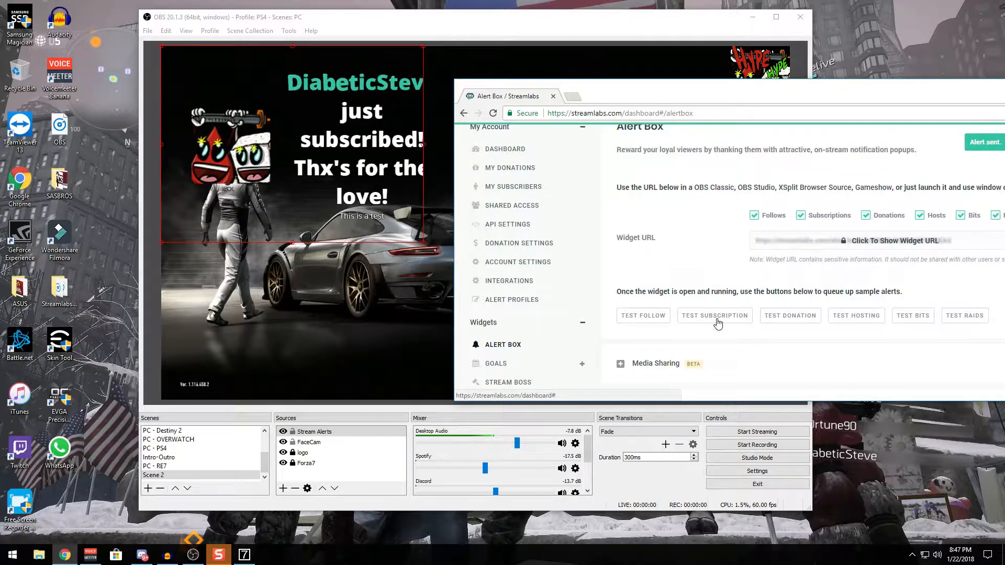
{"action": "left_click", "coordinate": [791, 317]}
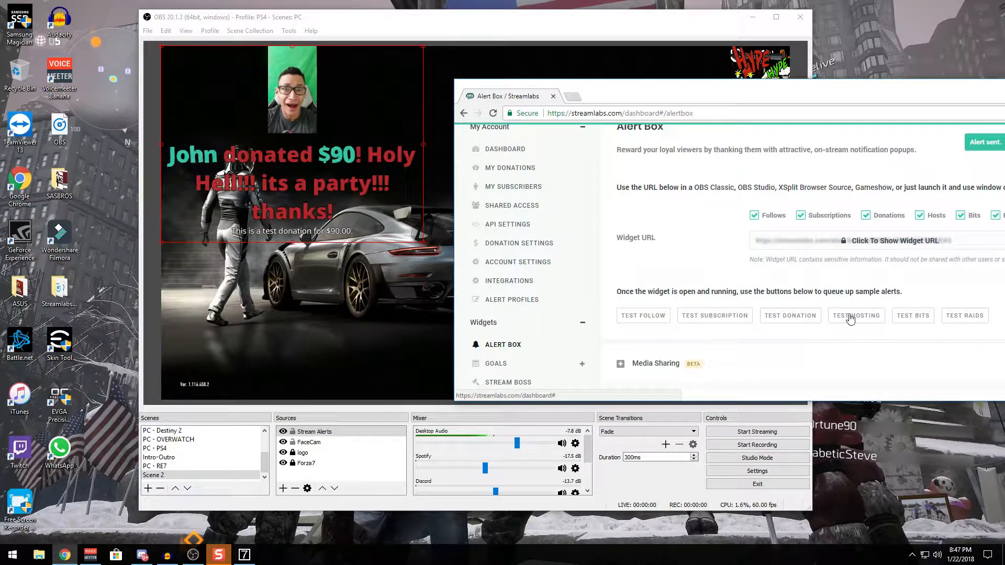
{"action": "left_click", "coordinate": [850, 317]}
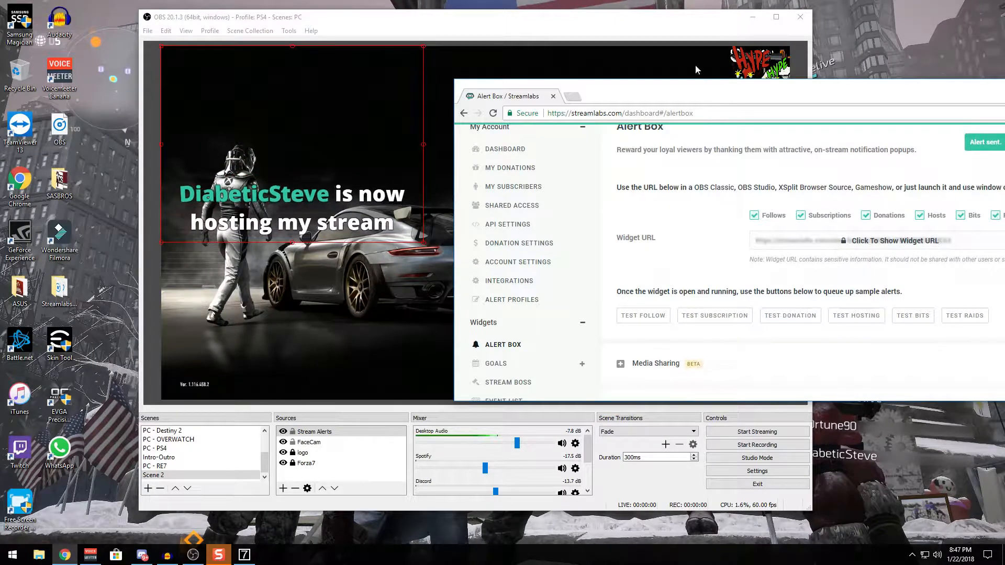
{"action": "left_click_drag", "start_coordinate": [708, 91], "coordinate": [367, 68]}
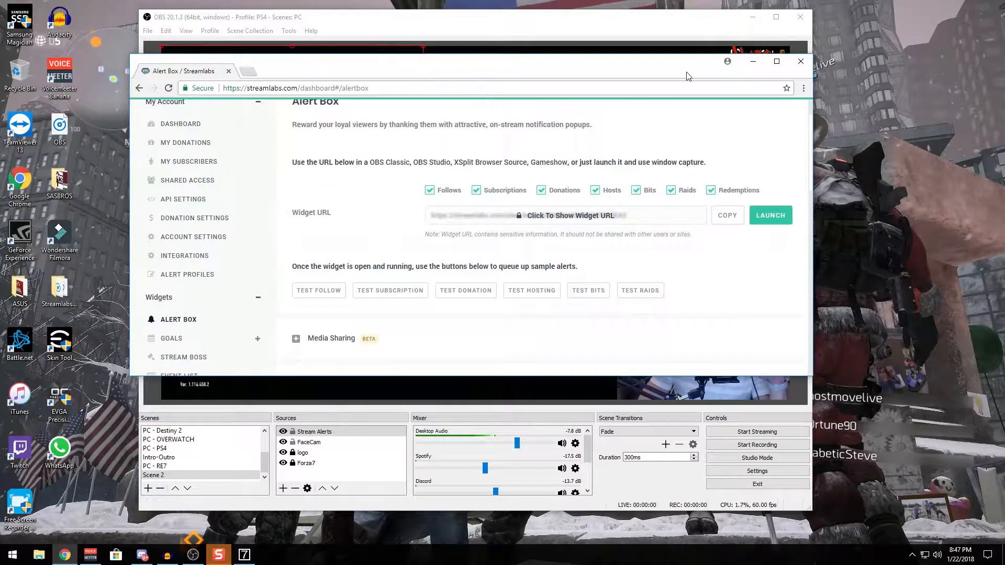
{"action": "left_click", "coordinate": [758, 60]}
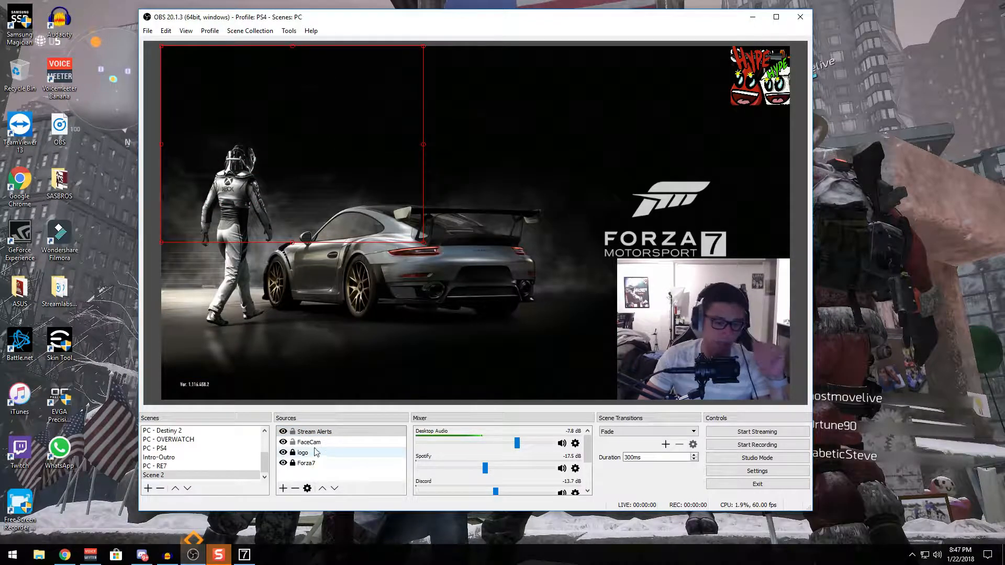
{"action": "left_click", "coordinate": [448, 259]}
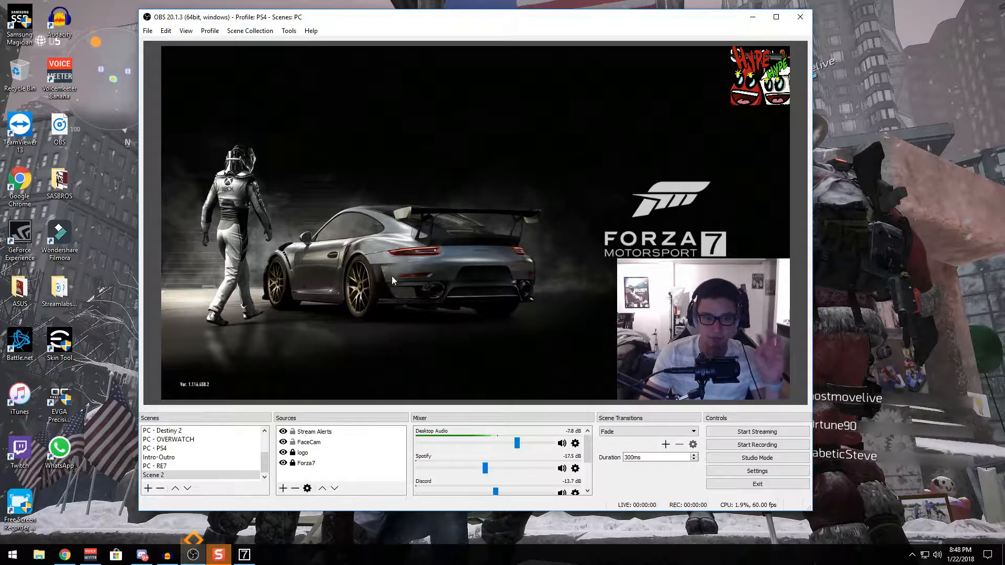
{"action": "left_click", "coordinate": [311, 472]}
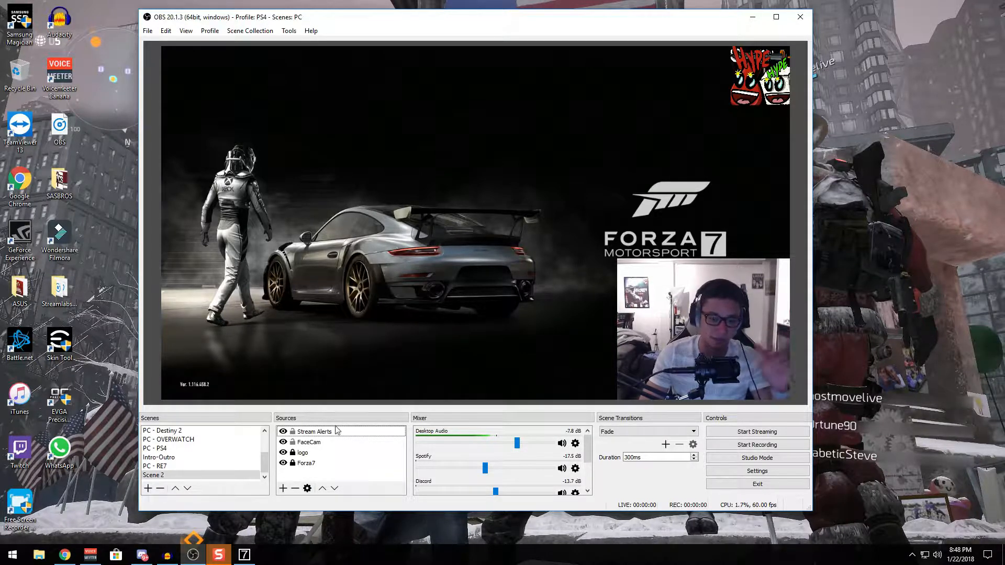
{"action": "left_click", "coordinate": [283, 487]}
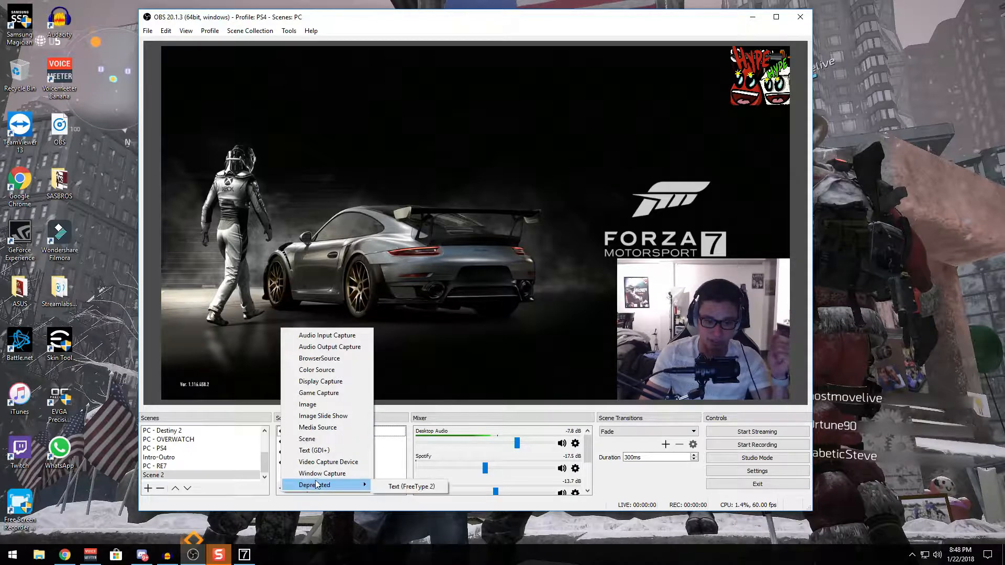
{"action": "left_click", "coordinate": [271, 501]}
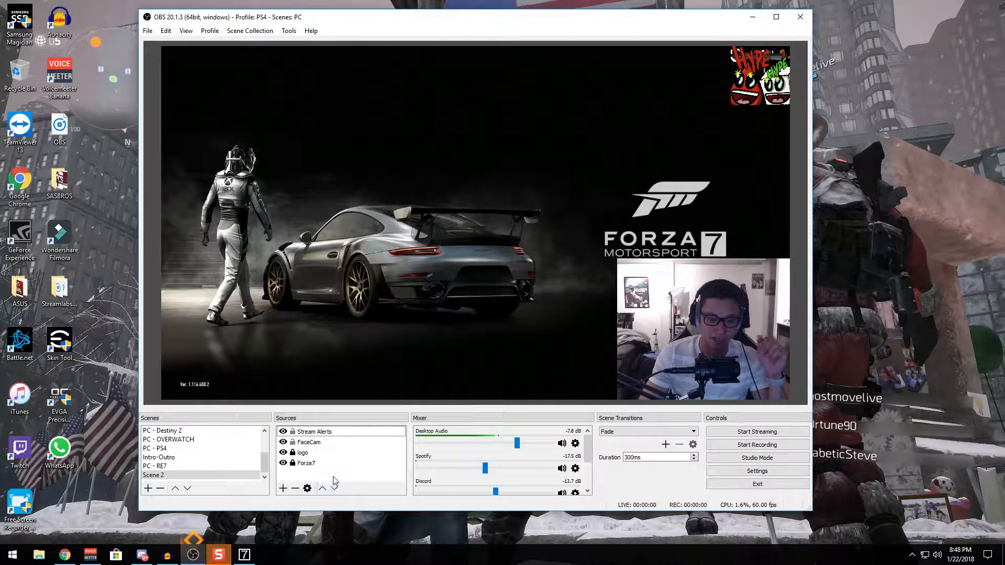